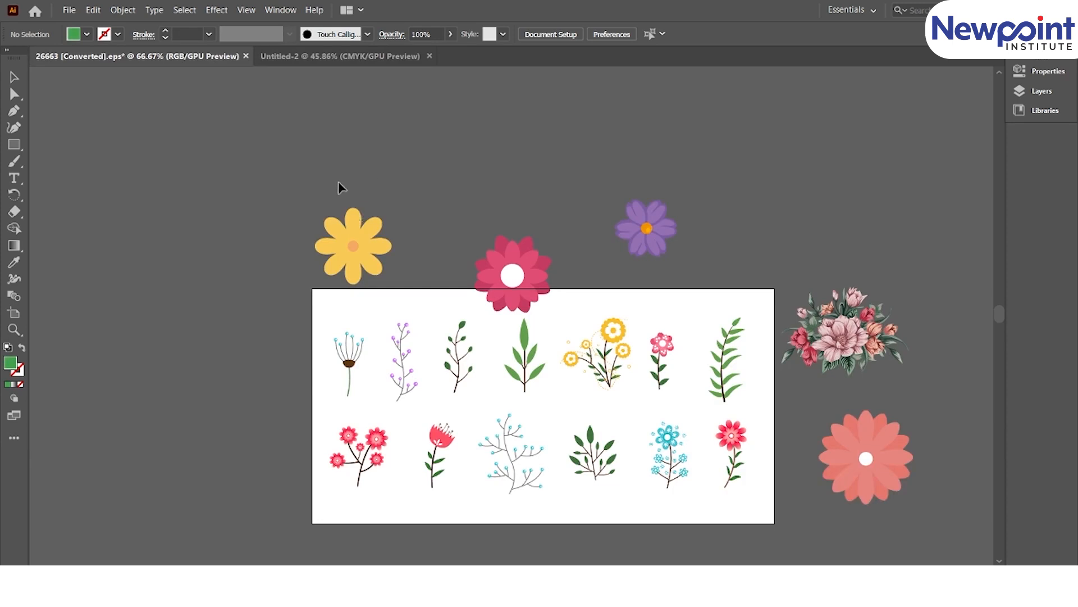
# - Copy the five large flower motifs, yellow-flowered stem, leafy branch, blue-tipped stem and red-blossom branch from 26663 [Converted].eps into the Untitled-2 document
pyautogui.click(374, 247)
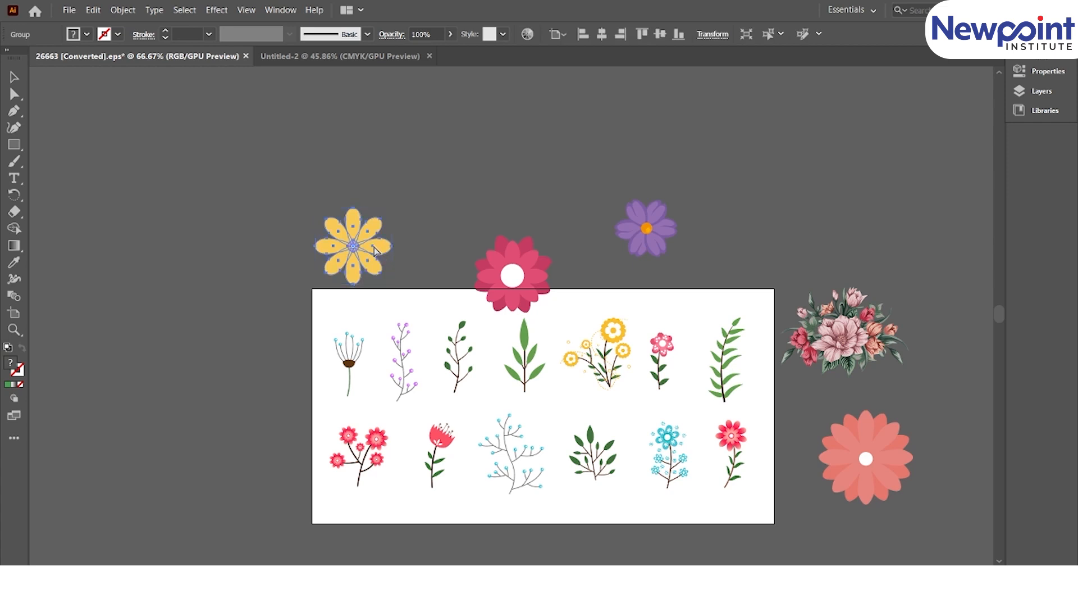
pyautogui.click(512, 275)
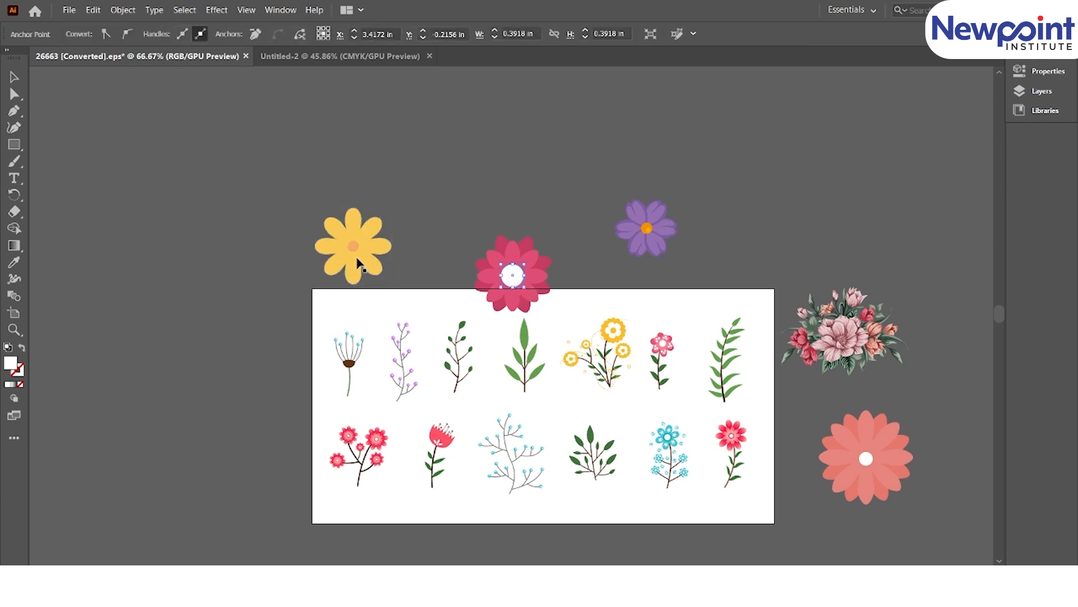
pyautogui.click(360, 265)
pyautogui.keyDown('shift'); pyautogui.click(534, 237); pyautogui.keyUp('shift')
pyautogui.keyDown('shift'); pyautogui.click(638, 245); pyautogui.keyUp('shift')
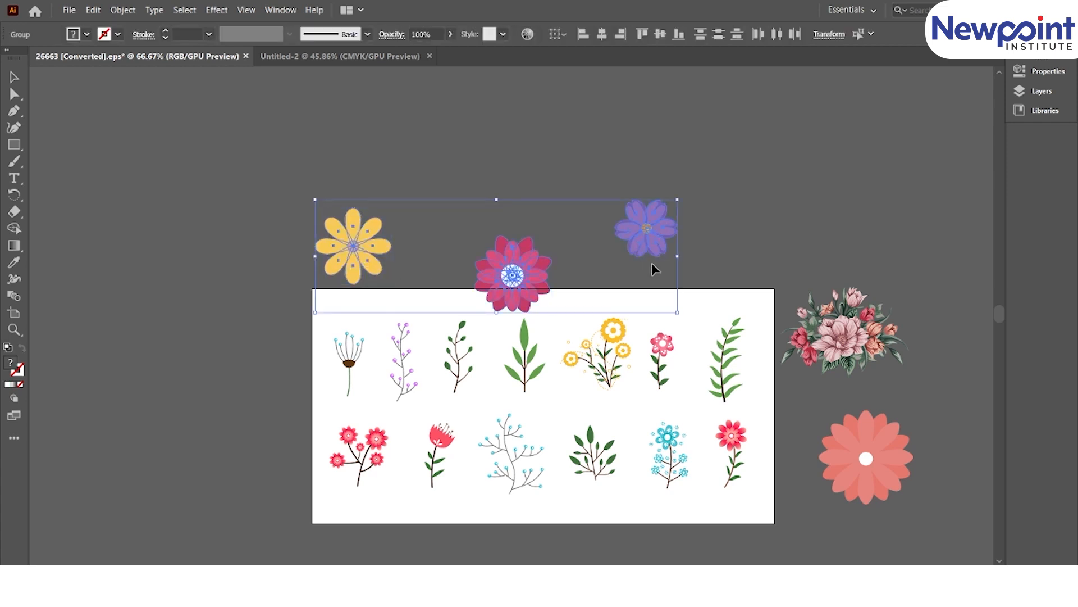
pyautogui.keyDown('shift'); pyautogui.click(859, 371); pyautogui.keyUp('shift')
pyautogui.keyDown('shift'); pyautogui.click(876, 441); pyautogui.keyUp('shift')
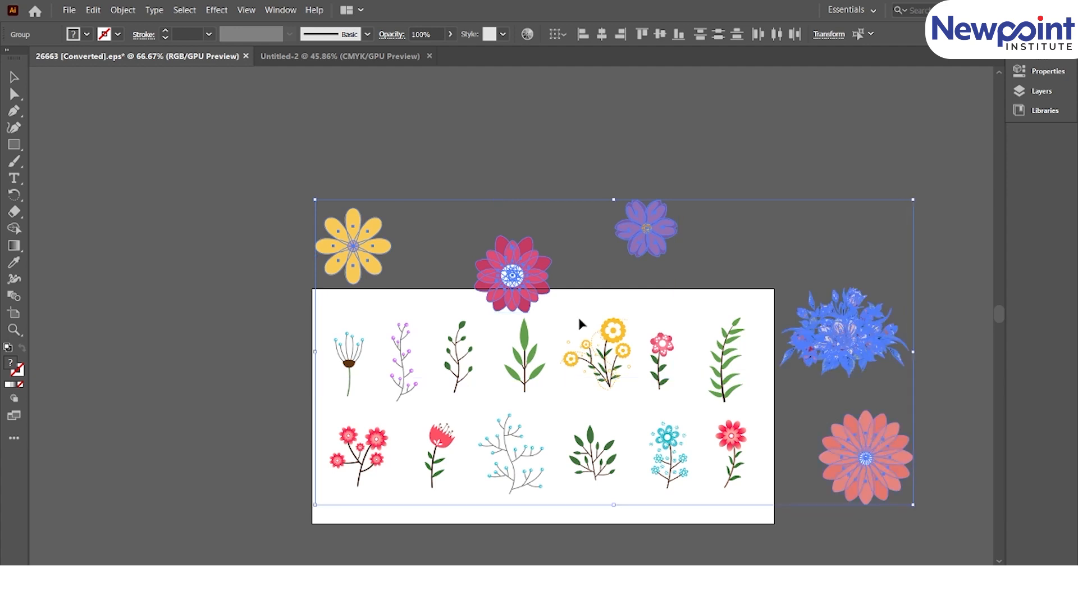
pyautogui.keyDown('shift'); pyautogui.click(611, 336); pyautogui.keyUp('shift')
pyautogui.keyDown('shift'); pyautogui.click(723, 382); pyautogui.keyUp('shift')
pyautogui.keyDown('shift'); pyautogui.click(346, 370); pyautogui.keyUp('shift')
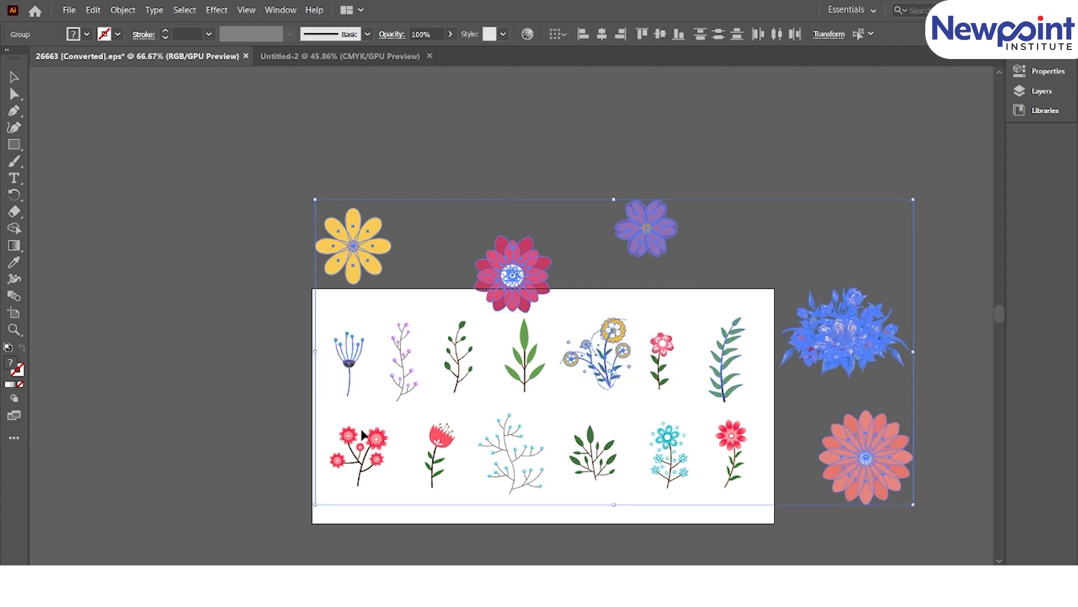
pyautogui.keyDown('shift'); pyautogui.click(374, 448); pyautogui.keyUp('shift')
pyautogui.click(332, 56)
pyautogui.hotkey('ctrl', 'v')
pyautogui.click(187, 153)
# - Spread the pasted bouquet, coral flower and leafy branch out right of the artboard, and the yellow and pink flowers left of it
pyautogui.moveTo(539, 358); pyautogui.dragTo(793, 492)
pyautogui.moveTo(336, 393); pyautogui.dragTo(525, 321)
pyautogui.click(671, 384)
pyautogui.moveTo(428, 128); pyautogui.dragTo(726, 364)
pyautogui.moveTo(680, 251); pyautogui.dragTo(899, 473)
pyautogui.moveTo(514, 174); pyautogui.dragTo(137, 145)
pyautogui.moveTo(627, 193); pyautogui.dragTo(227, 279)
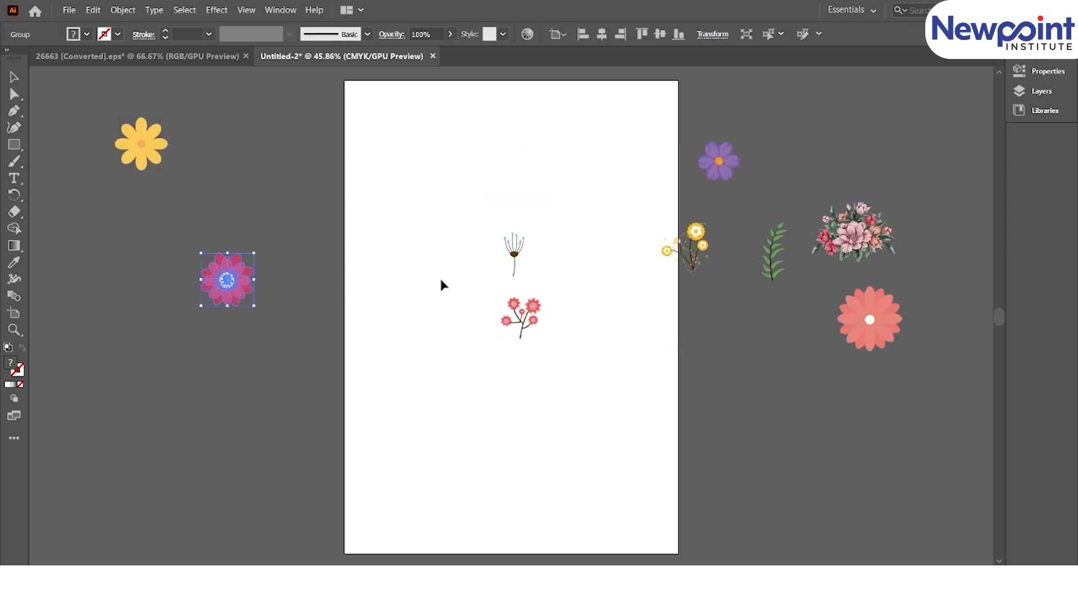
# - Move the red-blossom branch and blue-tipped stem left of the artboard, and the purple flower and yellow-flowered stem right of it
pyautogui.click(521, 317)
pyautogui.moveTo(522, 315); pyautogui.dragTo(232, 392)
pyautogui.moveTo(522, 256); pyautogui.dragTo(260, 147)
pyautogui.moveTo(719, 161); pyautogui.dragTo(754, 145)
pyautogui.moveTo(679, 242); pyautogui.dragTo(744, 322)
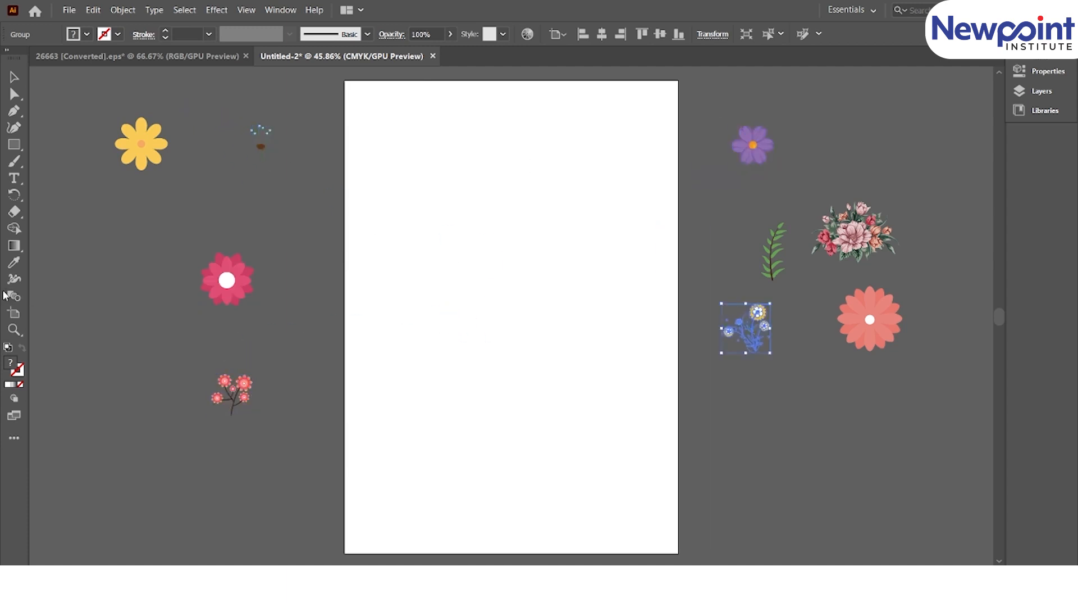
pyautogui.click(79, 342)
# - Resize the artboard to 100 mm wide and 100 mm high
pyautogui.click(14, 313)
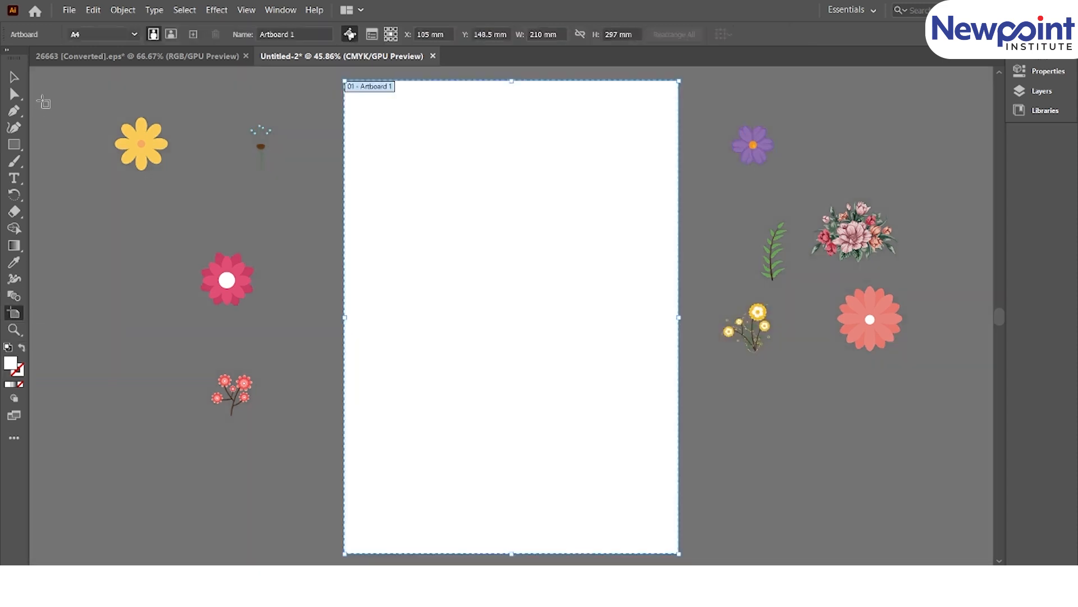
pyautogui.click(6, 50)
pyautogui.moveTo(534, 83); pyautogui.dragTo(524, 137)
pyautogui.hotkey('ctrl', 'z')
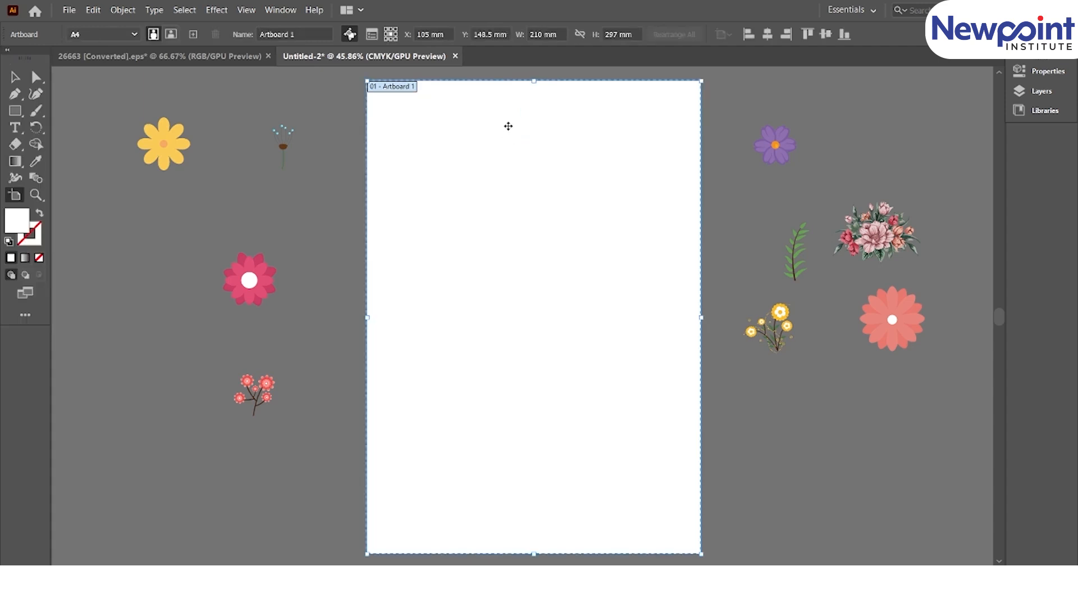
pyautogui.moveTo(530, 83); pyautogui.dragTo(502, 163)
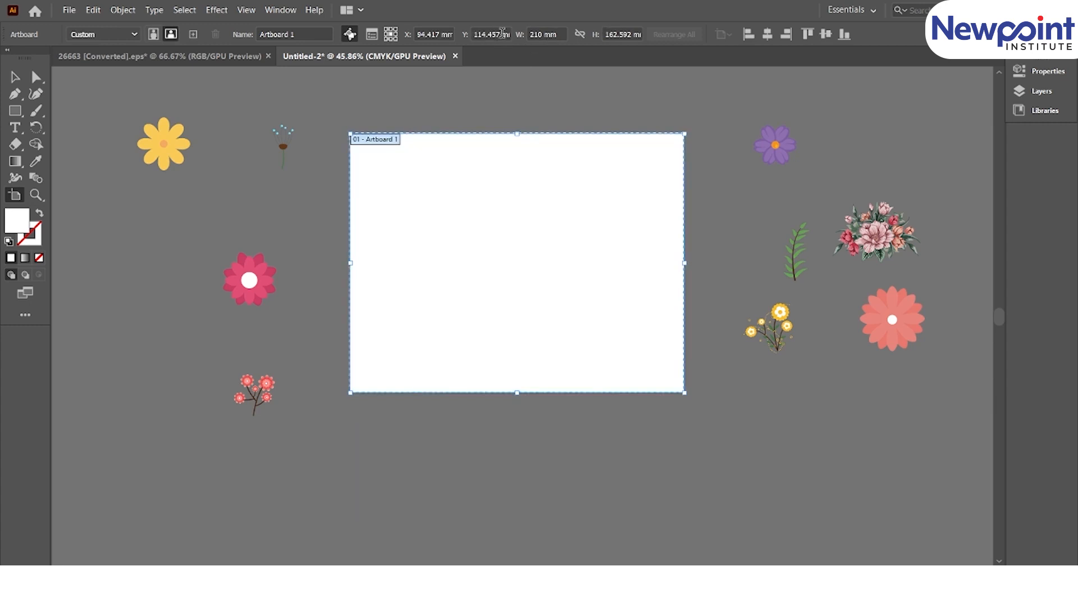
pyautogui.click(561, 34)
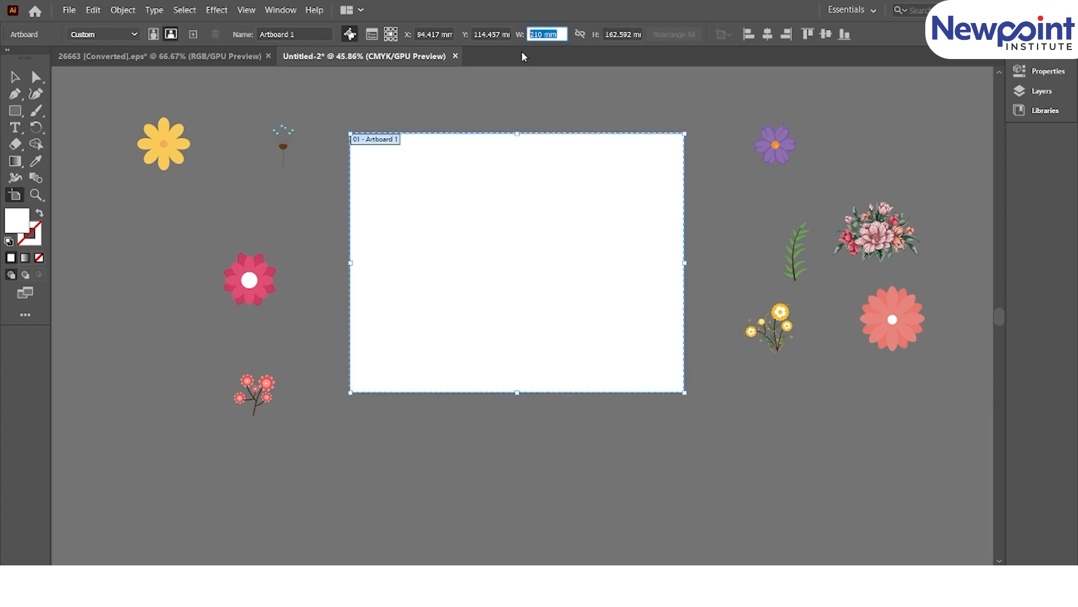
pyautogui.write('100')
pyautogui.click(619, 34)
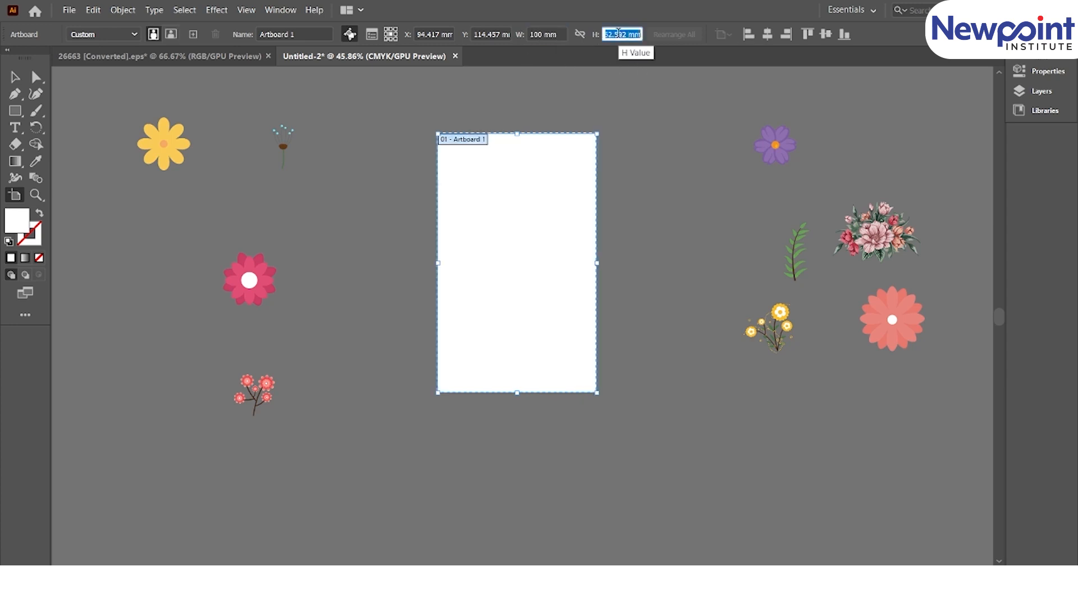
pyautogui.write('100')
pyautogui.press('Return')
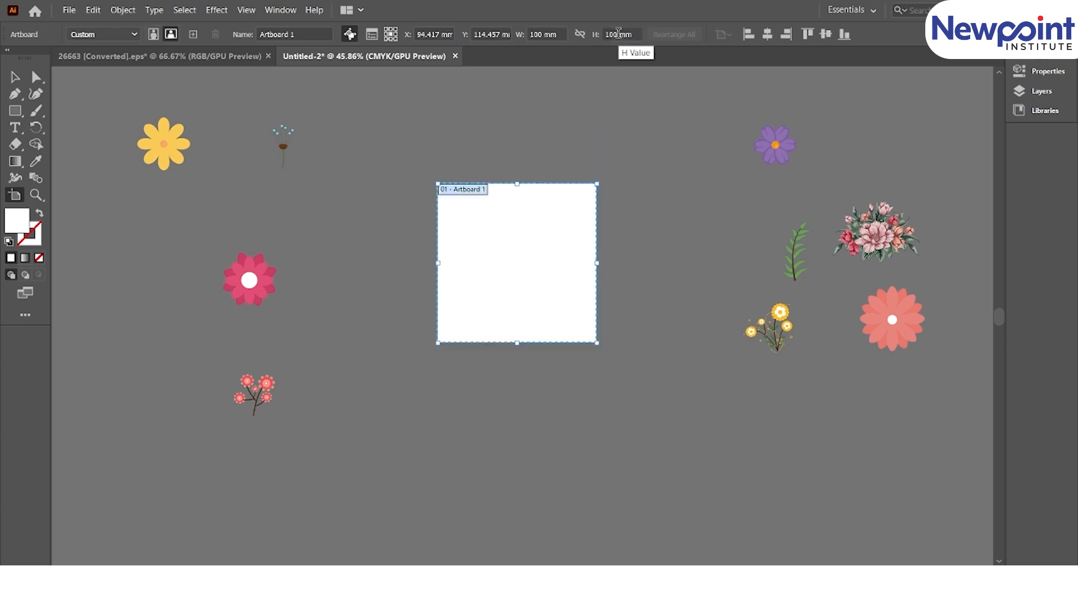
pyautogui.click(19, 77)
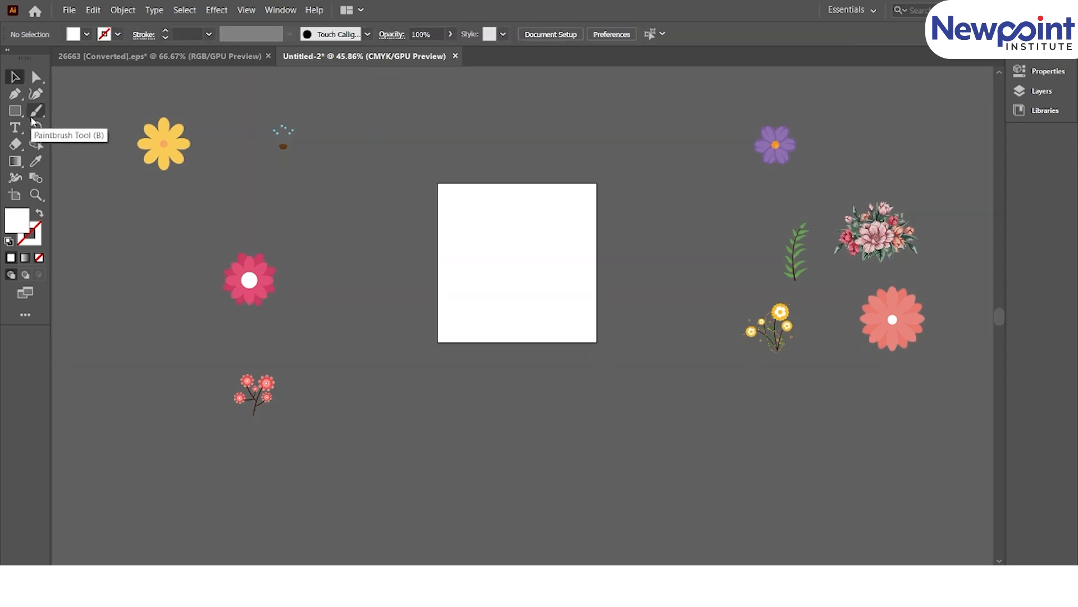
# - Place the red-blossom branch and scaled-down yellow and pink flowers in a column straddling the artboard's left edge
pyautogui.hotkey('ctrl', '0')
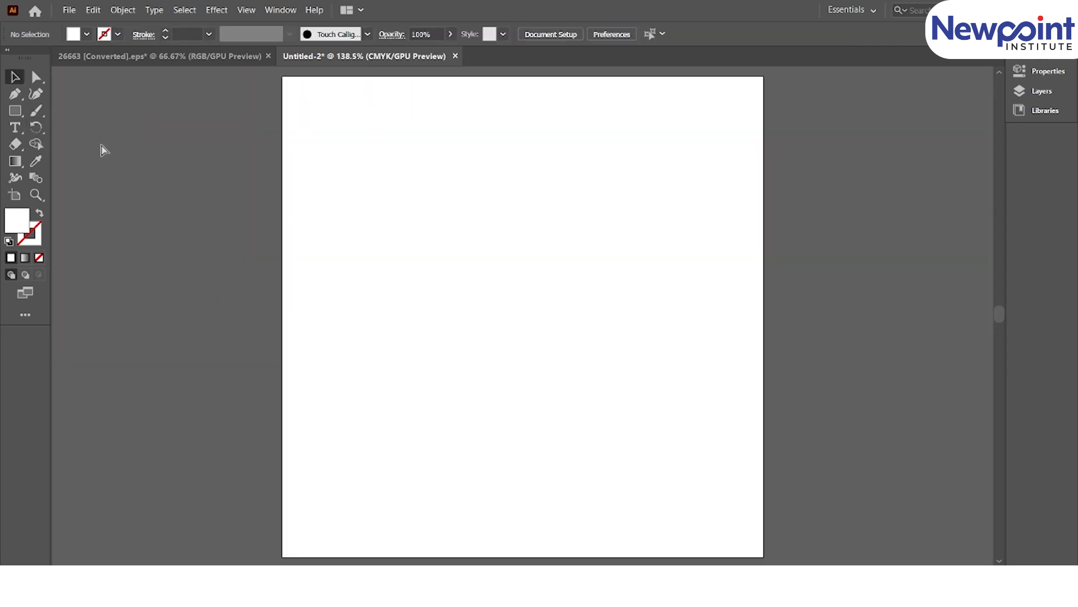
pyautogui.hotkey('ctrl', '-')
pyautogui.hotkey('ctrl', '-')
pyautogui.hotkey('ctrl', '-')
pyautogui.moveTo(267, 181); pyautogui.dragTo(389, 300)
pyautogui.moveTo(244, 351); pyautogui.dragTo(384, 381)
pyautogui.moveTo(244, 462); pyautogui.dragTo(443, 266)
pyautogui.moveTo(137, 192); pyautogui.dragTo(459, 350)
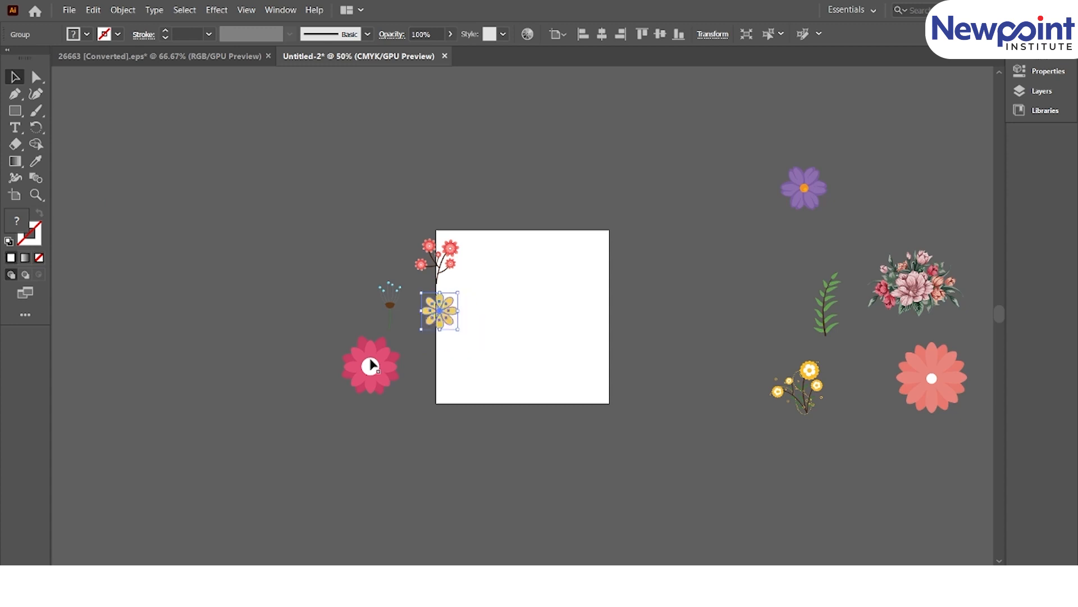
pyautogui.moveTo(371, 365); pyautogui.dragTo(455, 348)
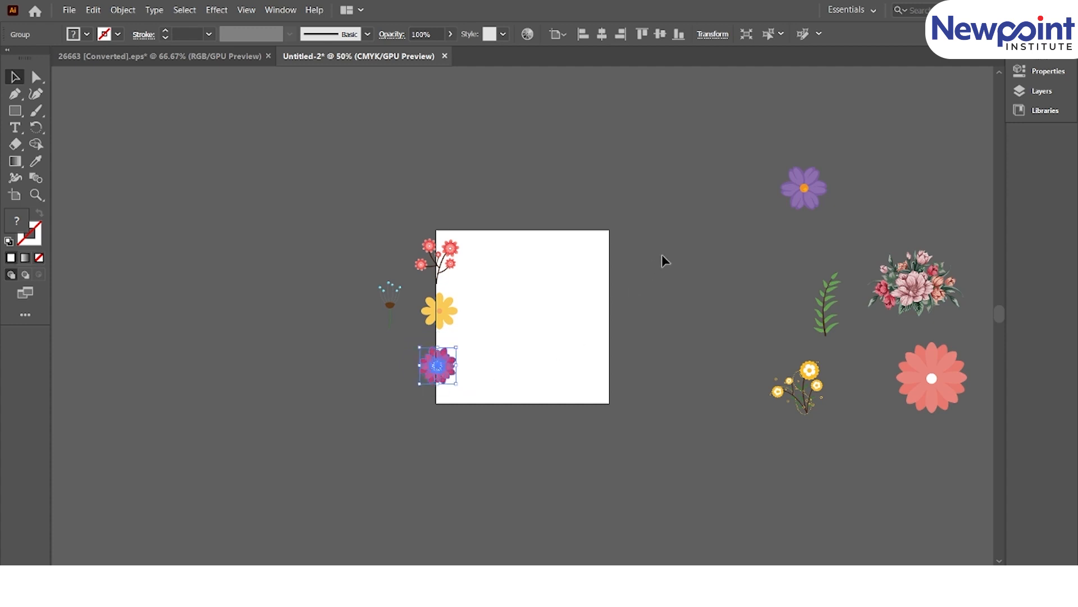
# - Place the purple flower and yellow-flowered stem across the artboard's bottom edge, and the blue-tipped stem just above the purple flower
pyautogui.moveTo(807, 192); pyautogui.dragTo(486, 405)
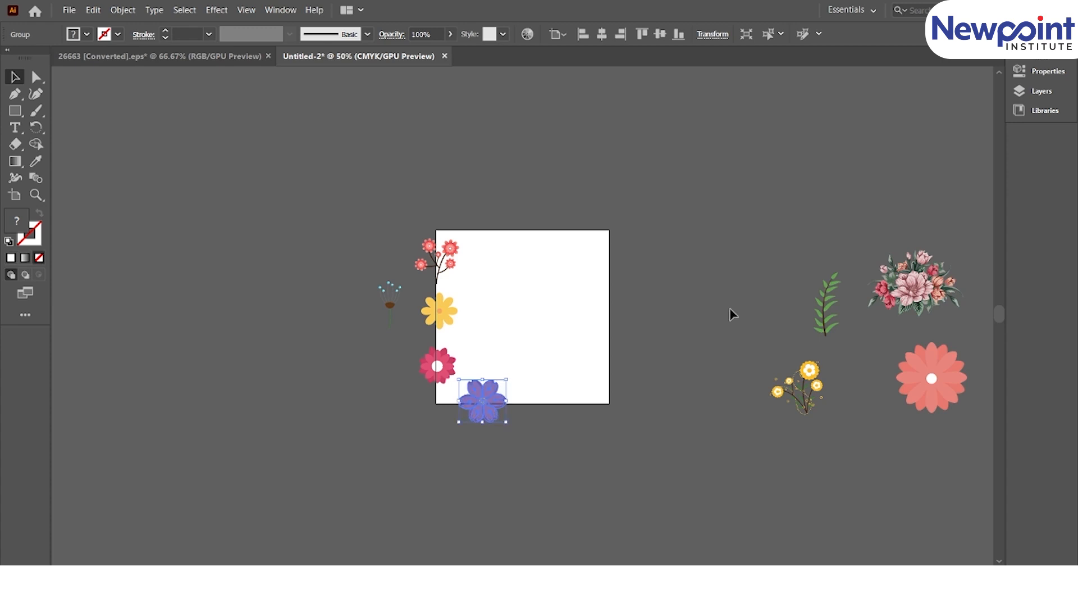
pyautogui.click(946, 424)
pyautogui.click(939, 404)
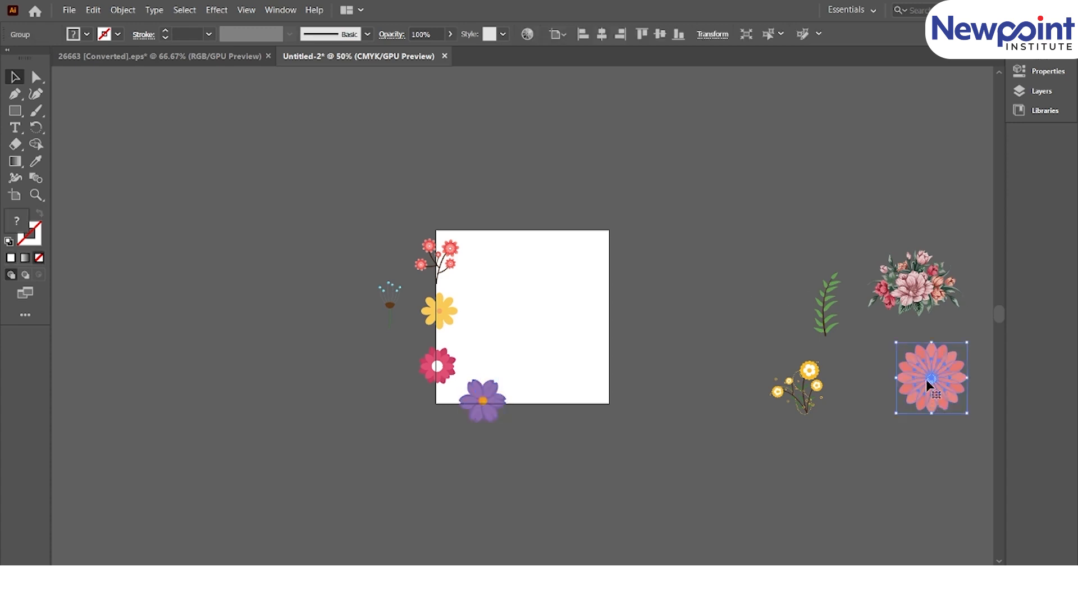
pyautogui.moveTo(807, 386); pyautogui.dragTo(562, 396)
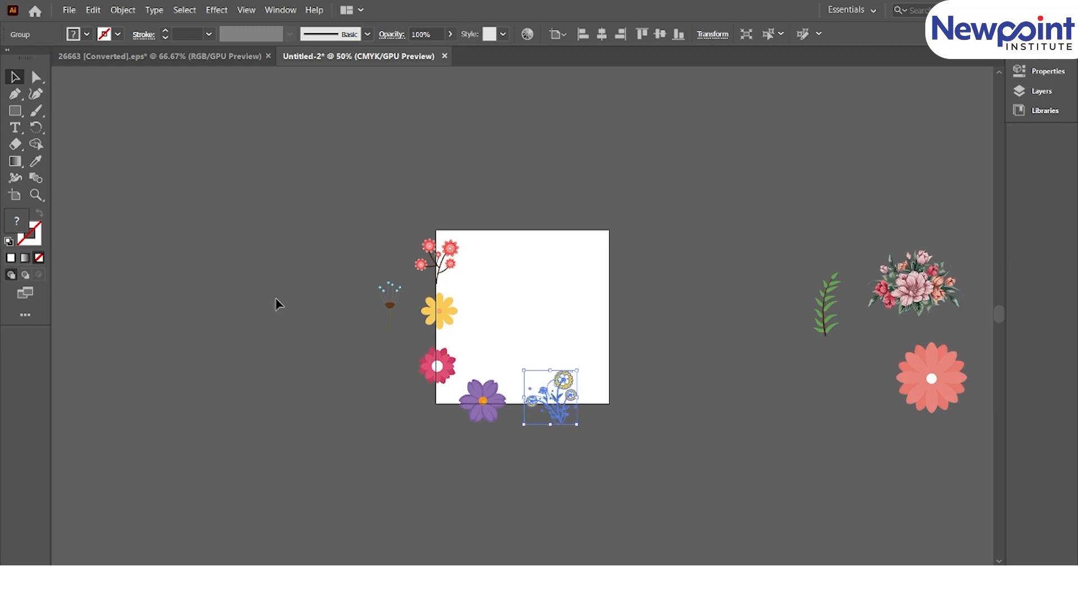
pyautogui.moveTo(385, 309); pyautogui.dragTo(483, 352)
pyautogui.click(546, 400)
pyautogui.click(600, 376)
pyautogui.click(486, 401)
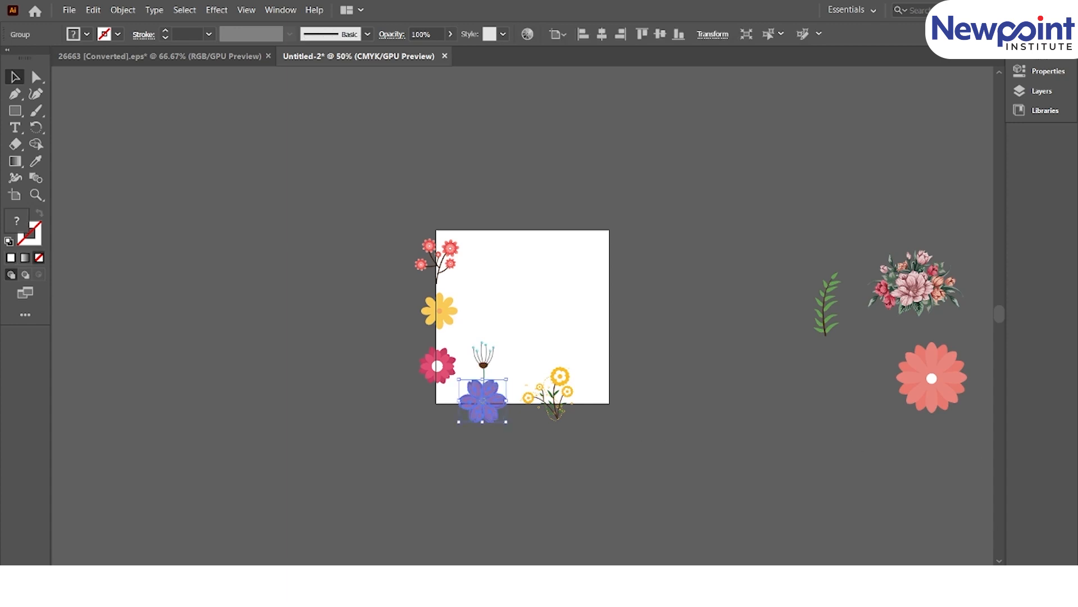
# - Move the flower bouquet into the middle of the artboard and enlarge it slightly
pyautogui.moveTo(907, 307); pyautogui.dragTo(479, 284)
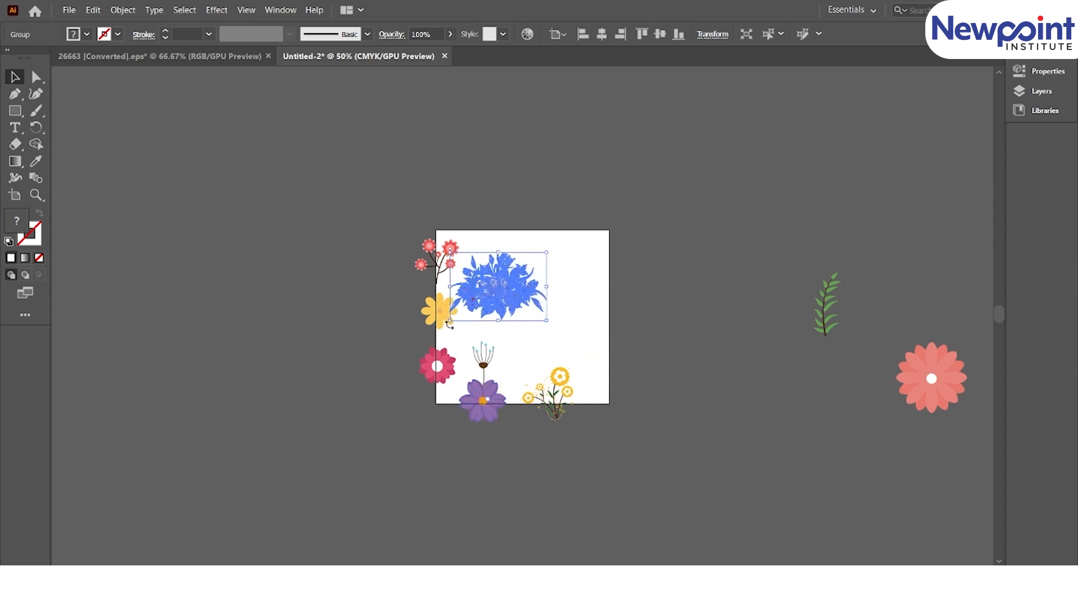
pyautogui.moveTo(451, 322); pyautogui.dragTo(434, 333)
pyautogui.moveTo(521, 284); pyautogui.dragTo(552, 295)
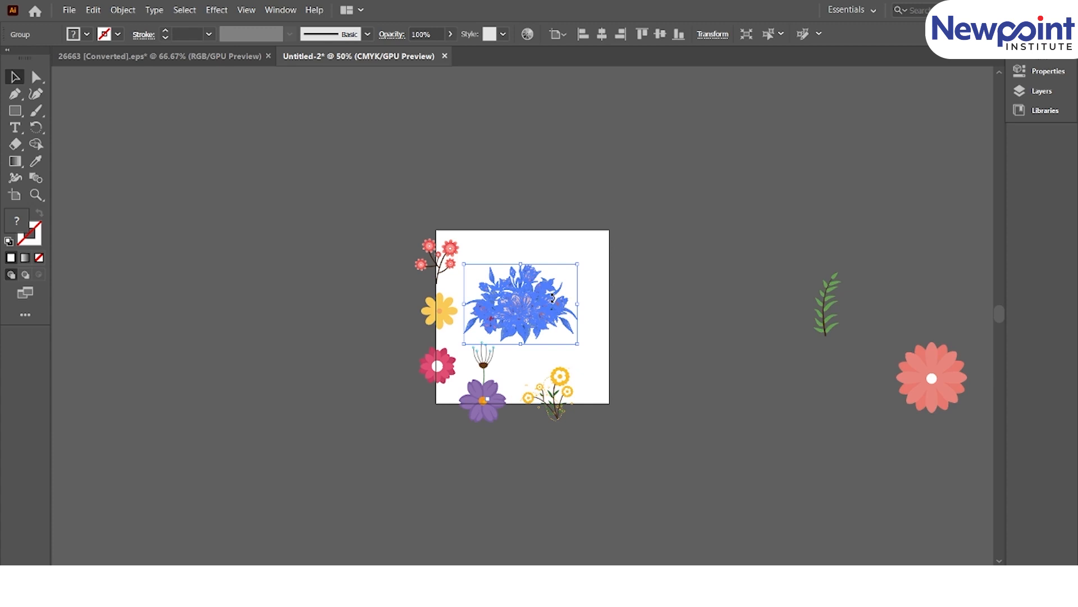
pyautogui.moveTo(511, 316); pyautogui.dragTo(528, 333)
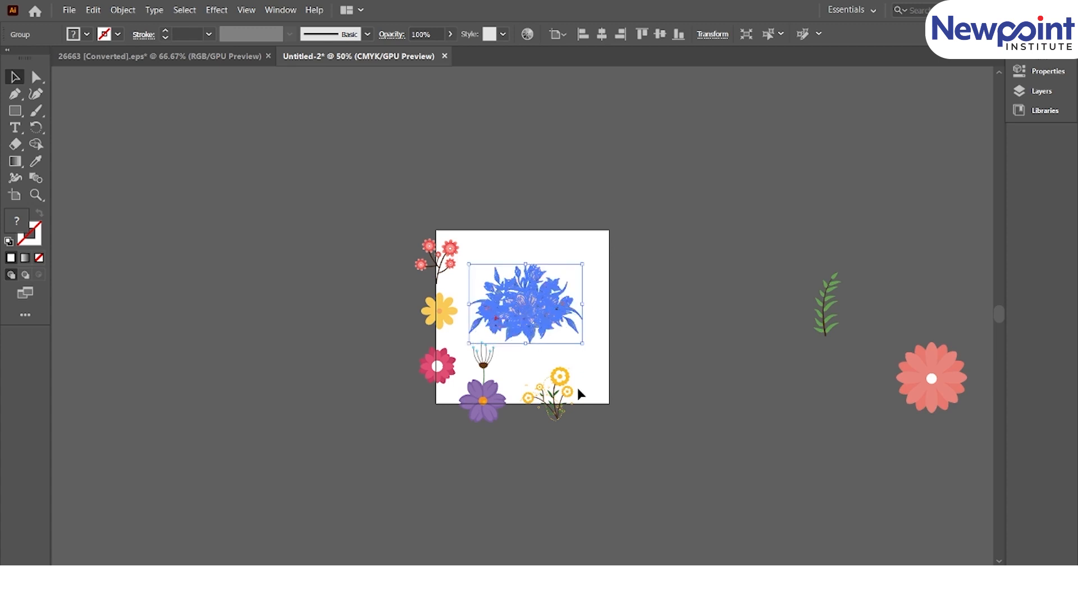
pyautogui.click(659, 397)
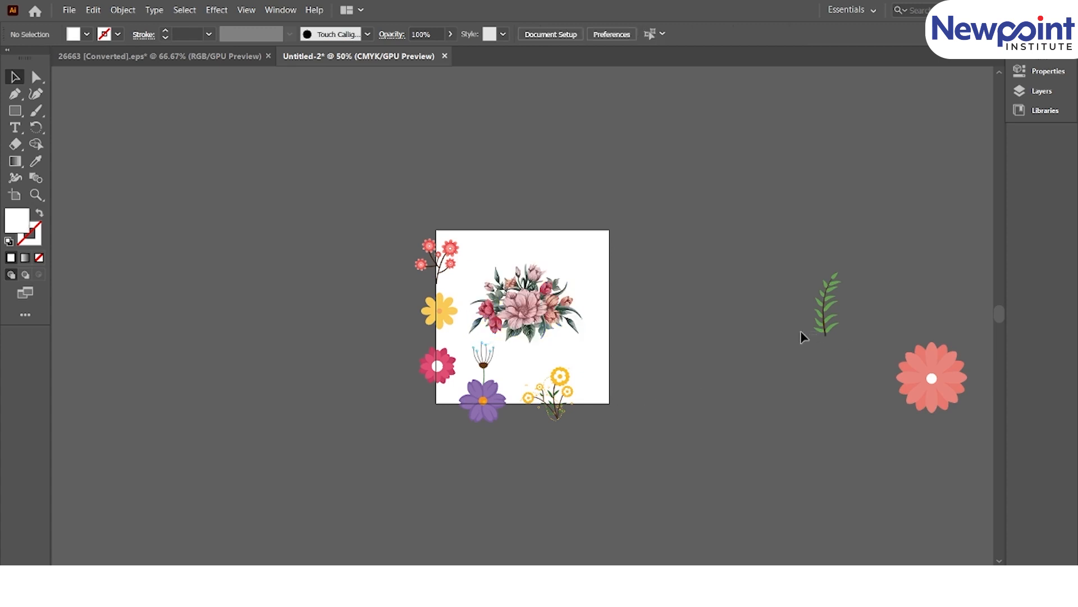
# - Place the leafy branch in the artboard's upper right corner and a scaled-down coral flower in its lower right area
pyautogui.click(824, 316)
pyautogui.moveTo(829, 320); pyautogui.dragTo(594, 287)
pyautogui.moveTo(932, 406); pyautogui.dragTo(595, 378)
pyautogui.moveTo(579, 324); pyautogui.dragTo(585, 355)
# - Rotate the leafy branch to lie nearly horizontal above the bouquet, and scale the bouquet down
pyautogui.click(590, 284)
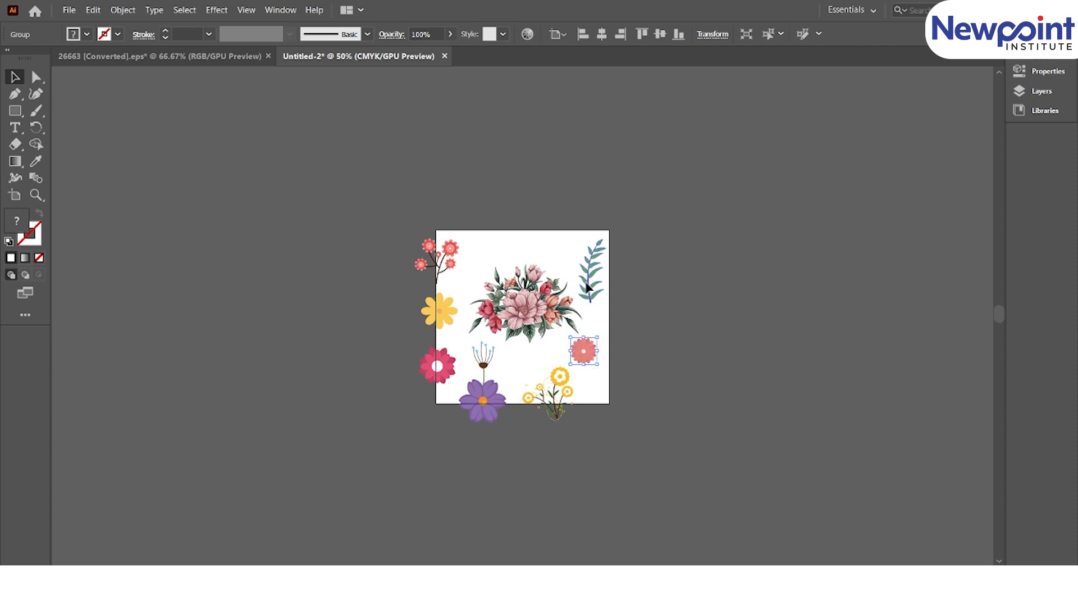
pyautogui.moveTo(585, 289); pyautogui.dragTo(578, 290)
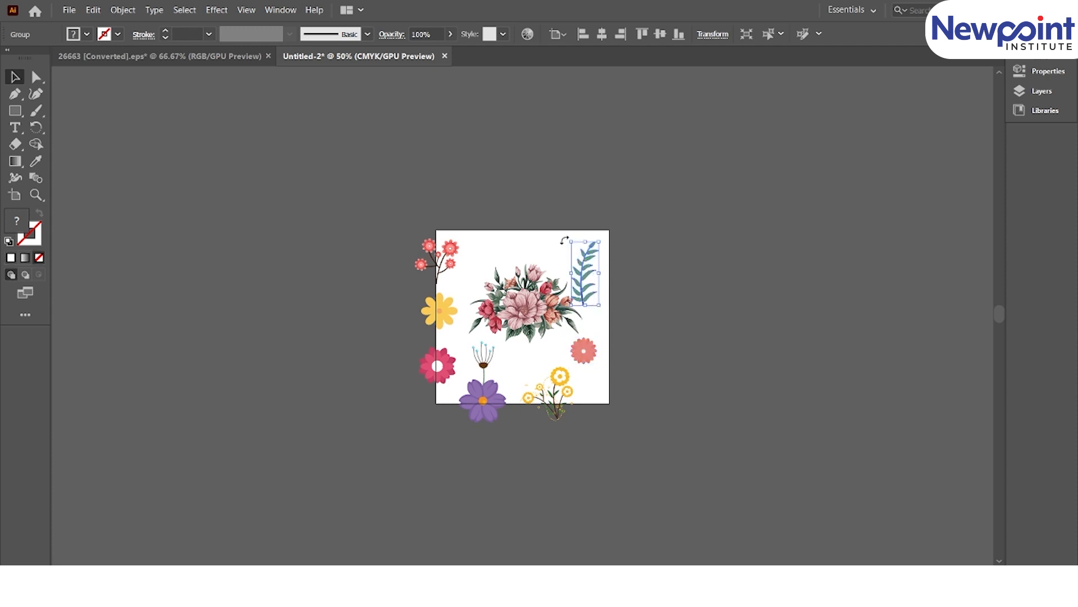
pyautogui.moveTo(561, 238); pyautogui.dragTo(558, 282)
pyautogui.click(549, 296)
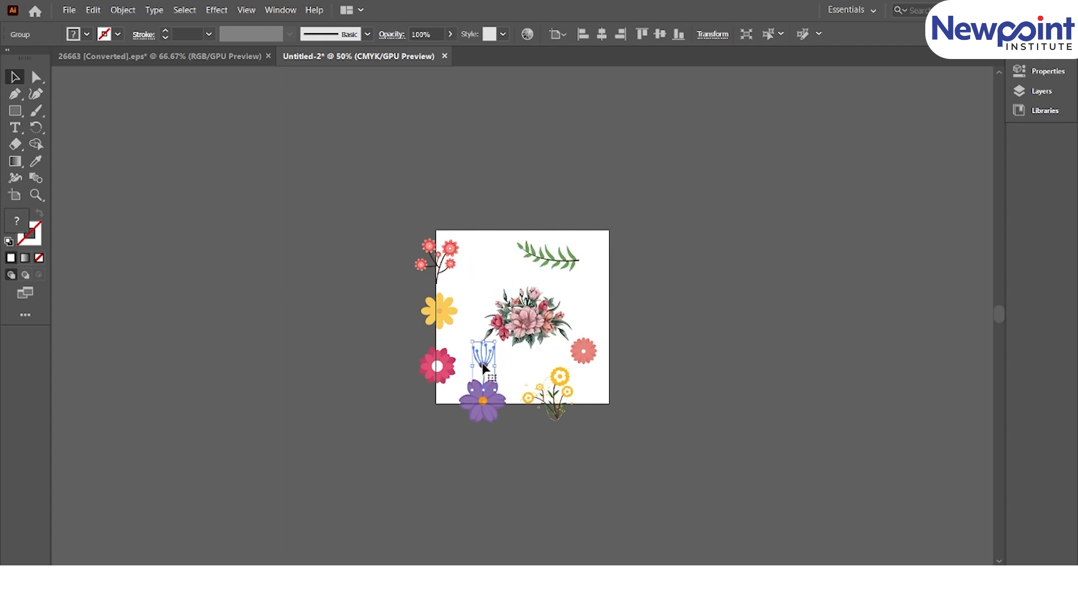
# - Rotate the blue-tipped stem onto its side below the bouquet, and nudge the coral flower and yellow-flowered stem to fit around it
pyautogui.doubleClick(483, 361)
pyautogui.press('Escape')
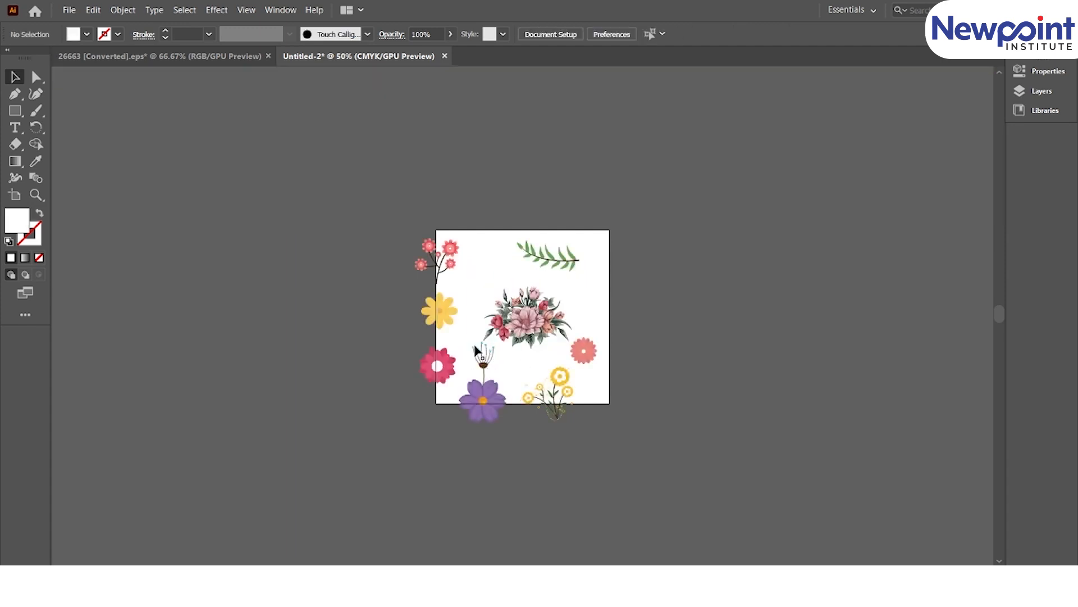
pyautogui.click(482, 357)
pyautogui.moveTo(499, 338); pyautogui.dragTo(515, 380)
pyautogui.moveTo(577, 353); pyautogui.dragTo(561, 377)
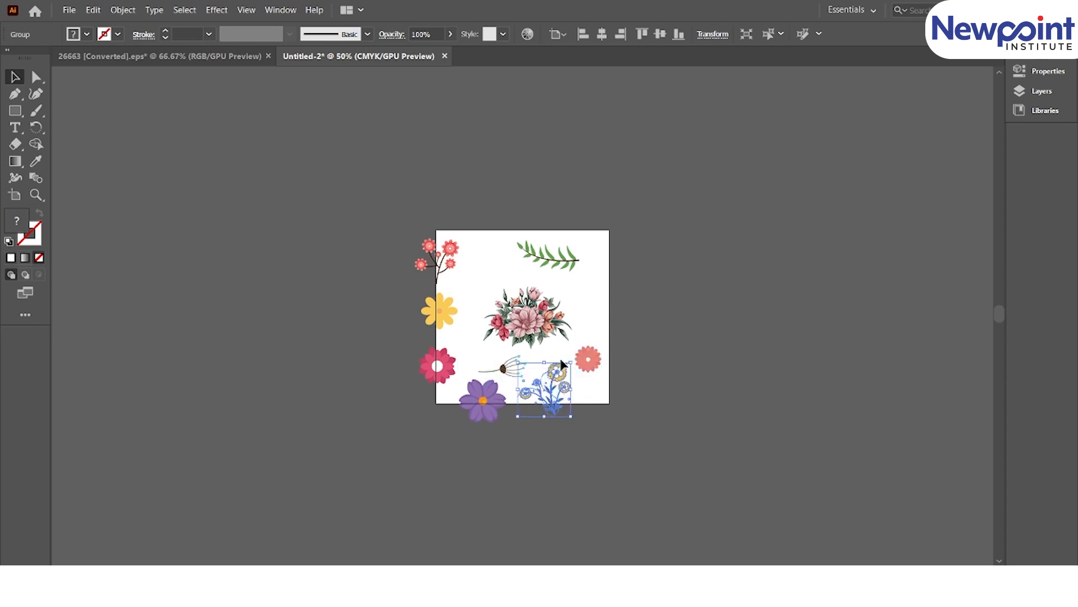
# - Shift the bouquet slightly left, and tilt the leafy branch and lower it closer to the bouquet
pyautogui.click(526, 287)
pyautogui.click(538, 267)
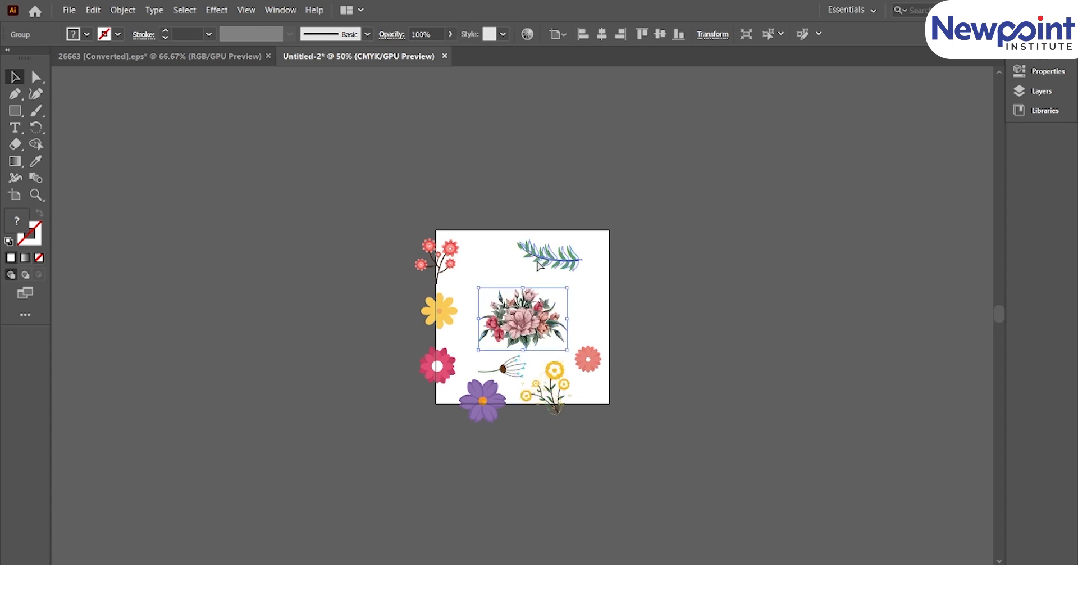
pyautogui.moveTo(566, 280)
pyautogui.mouseDown()
pyautogui.moveTo(550, 280)
pyautogui.moveTo(560, 288)
pyautogui.mouseUp()
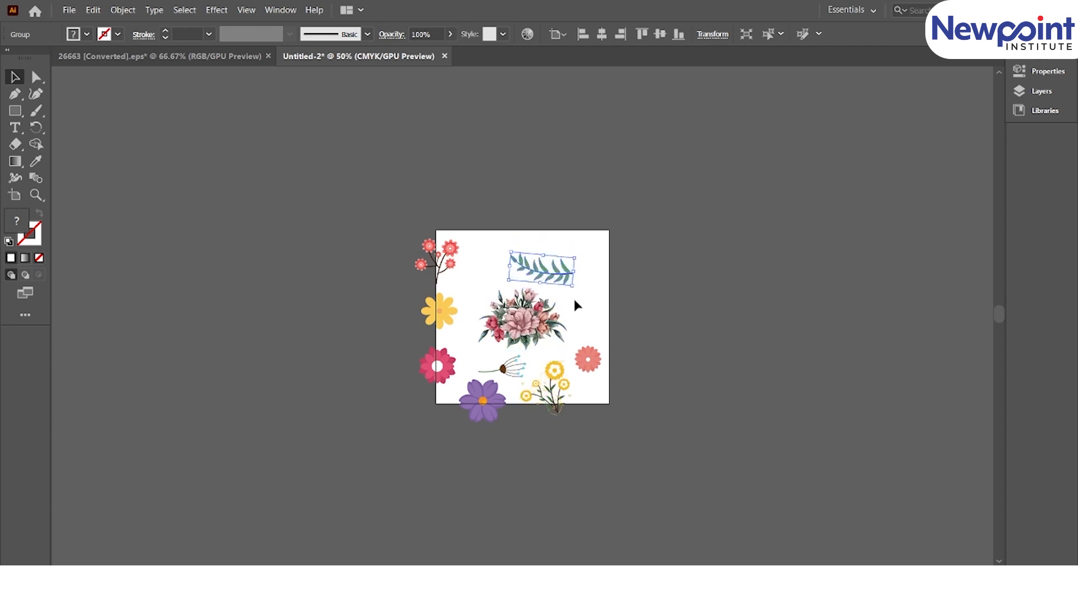
# - Copy the red tulip-like flower from the source document, place it tilted at the bouquet's upper left, and nudge the leafy branch down and right
pyautogui.click(170, 56)
pyautogui.click(220, 285)
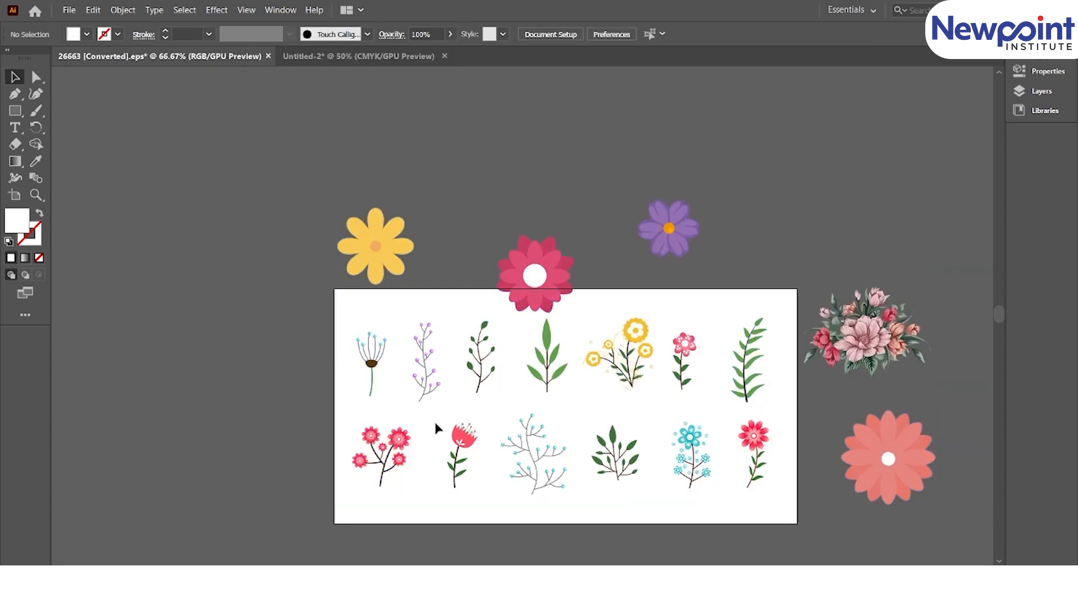
pyautogui.click(459, 439)
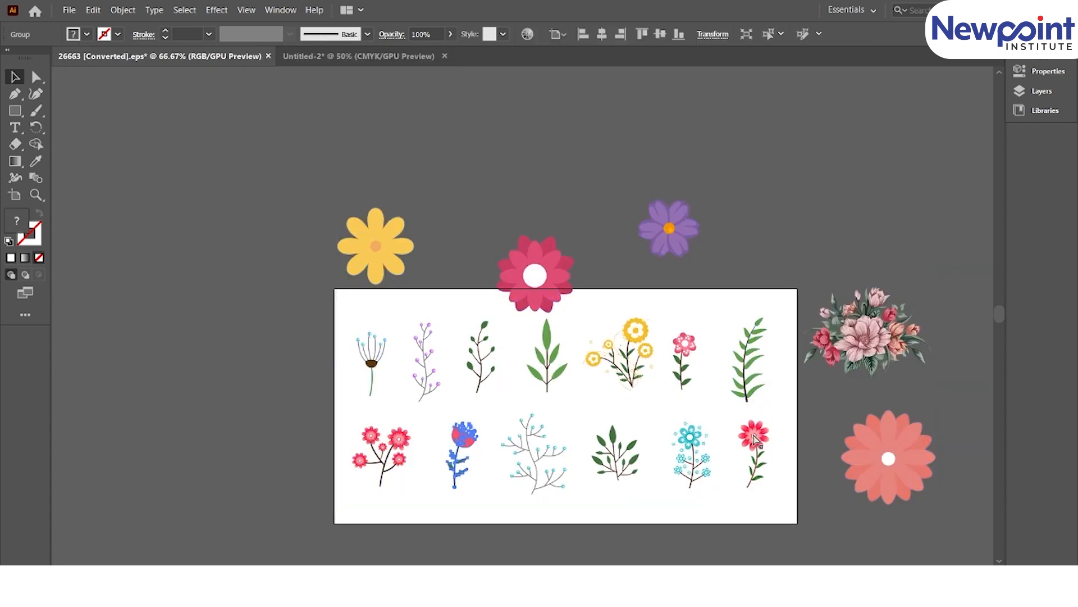
pyautogui.click(320, 61)
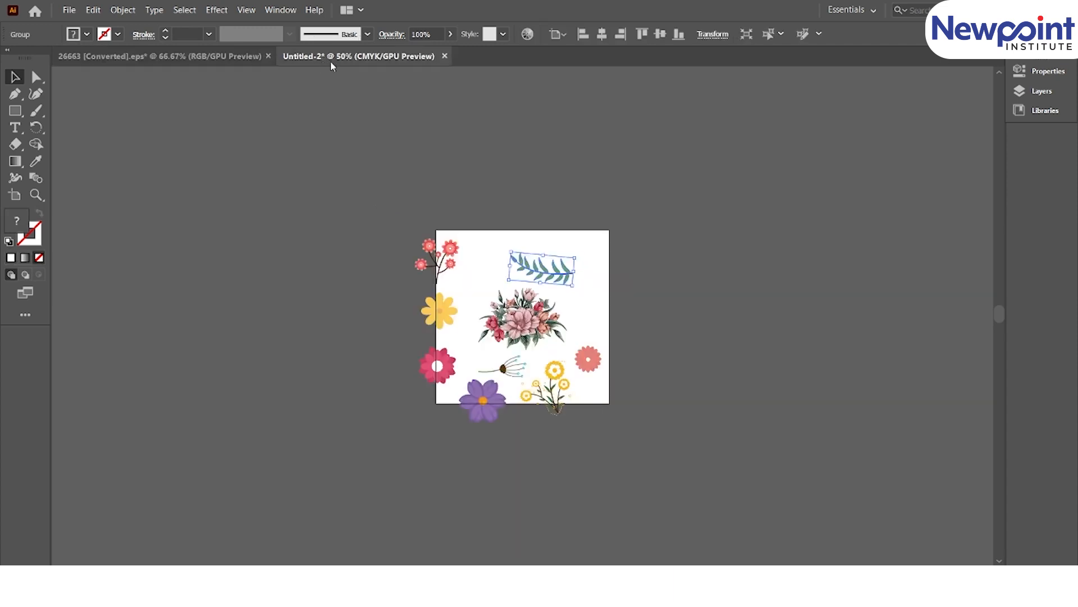
pyautogui.hotkey('ctrl', 'v')
pyautogui.moveTo(531, 312); pyautogui.dragTo(480, 309)
pyautogui.click(476, 208)
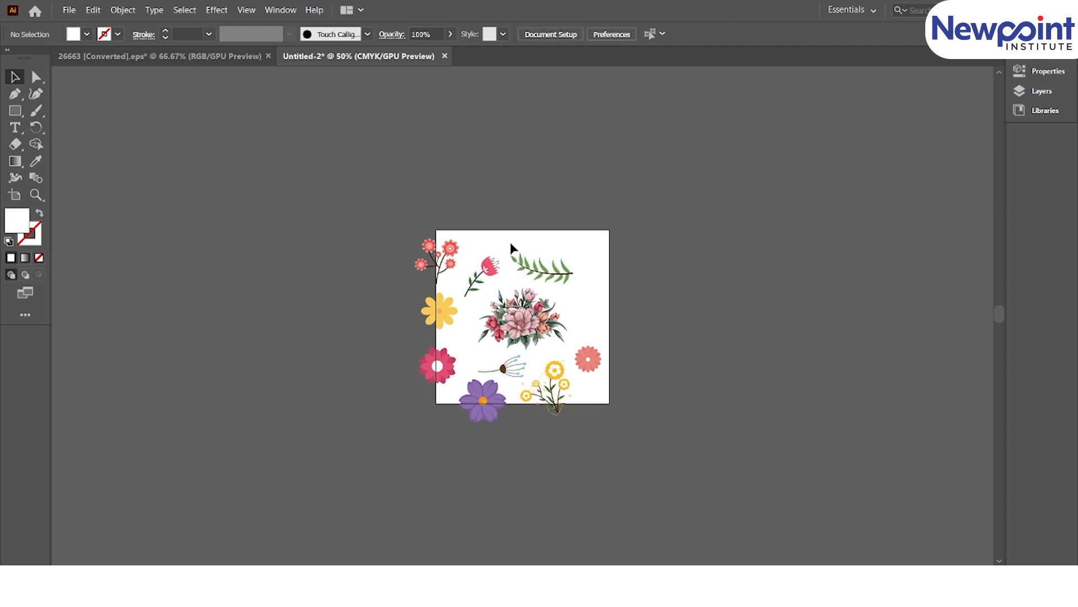
pyautogui.moveTo(564, 282); pyautogui.dragTo(571, 288)
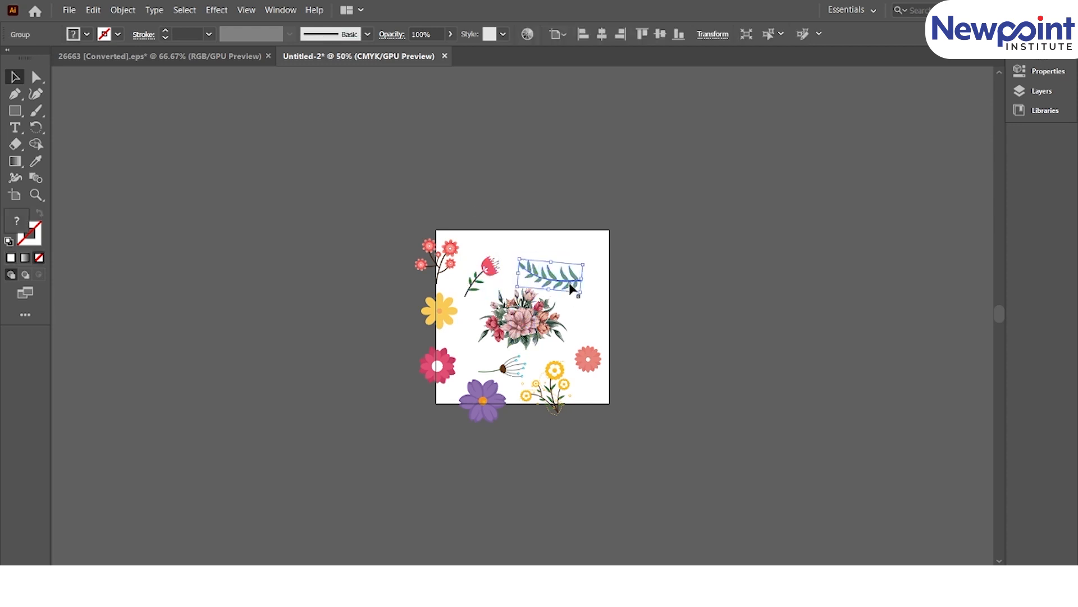
pyautogui.click(397, 241)
# - Scale down the purple flower, tilt the yellow-flowered stem and shift it left across the bottom edge, and place the coral flower beside it
pyautogui.click(438, 366)
pyautogui.click(579, 406)
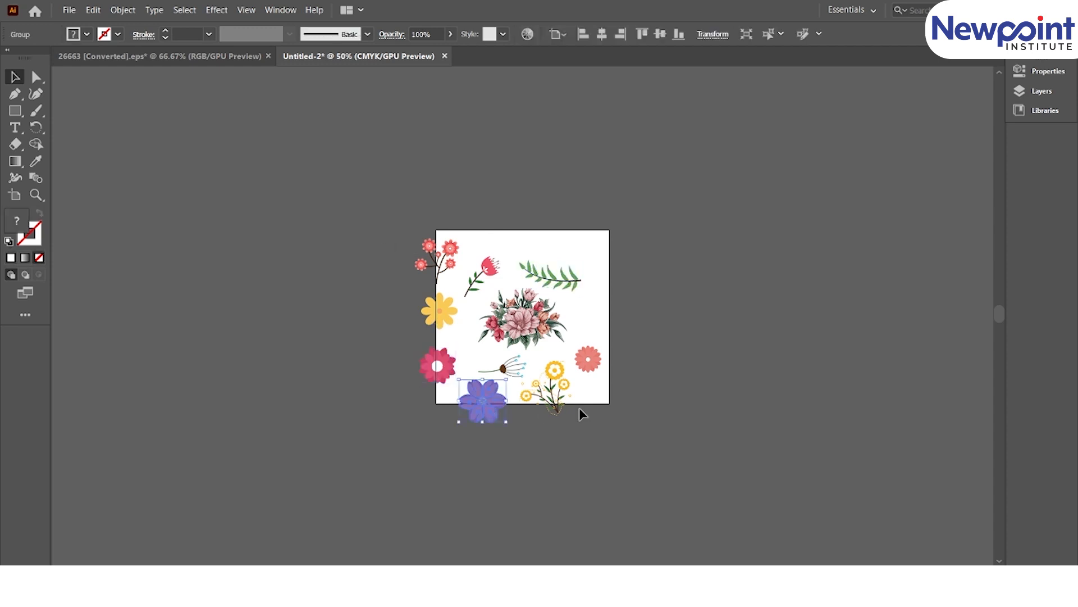
pyautogui.click(557, 400)
pyautogui.click(493, 408)
pyautogui.moveTo(505, 382); pyautogui.dragTo(493, 382)
pyautogui.moveTo(554, 403); pyautogui.dragTo(537, 409)
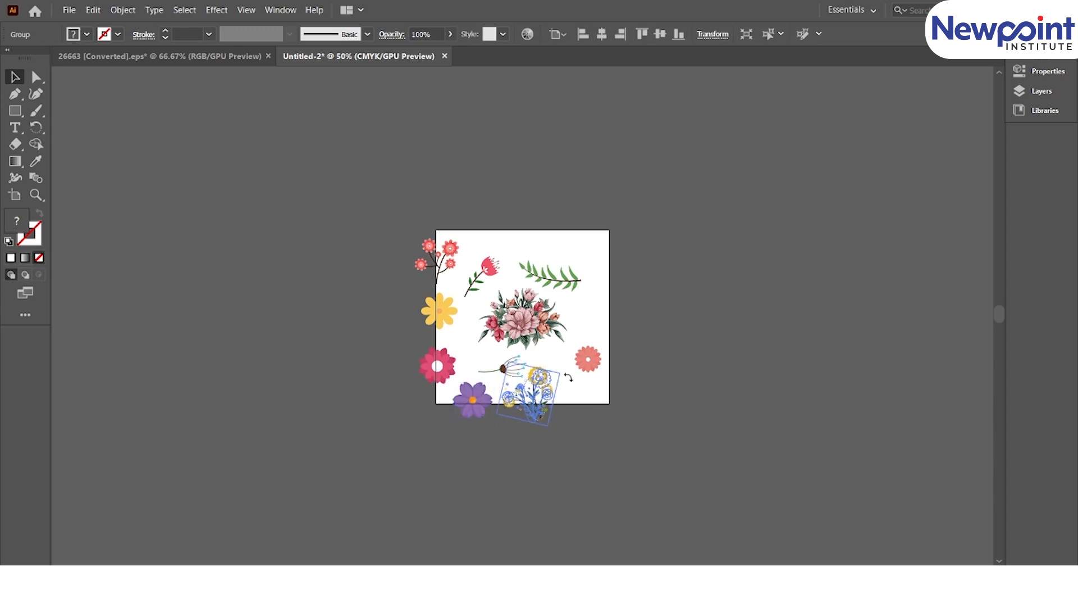
pyautogui.moveTo(587, 360); pyautogui.dragTo(563, 384)
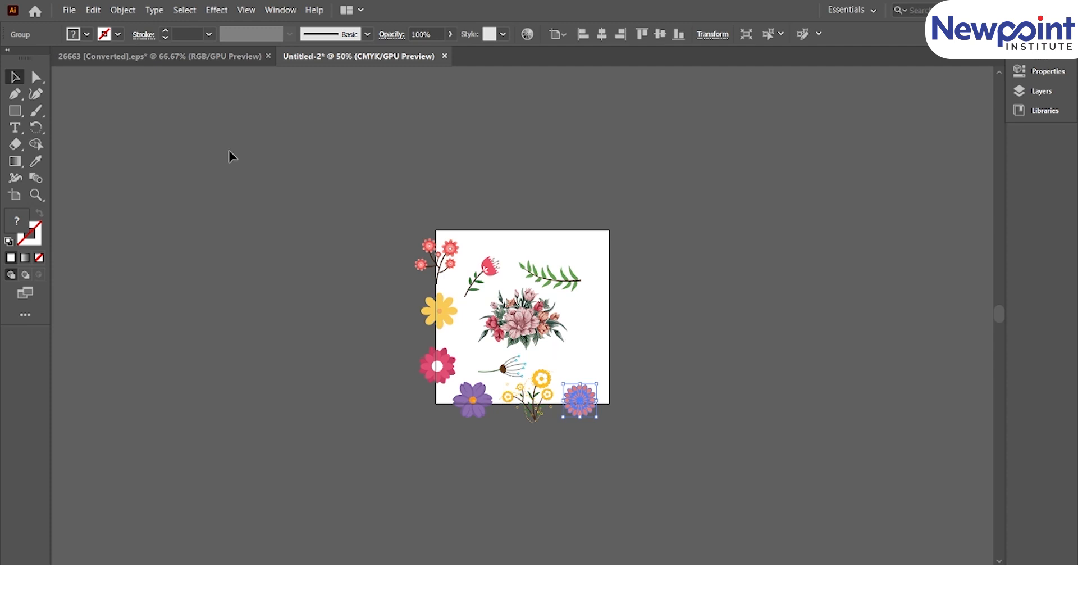
# - Copy the single red flower with a leafy stem from the source document and place it tilted at the bouquet's lower right
pyautogui.click(135, 57)
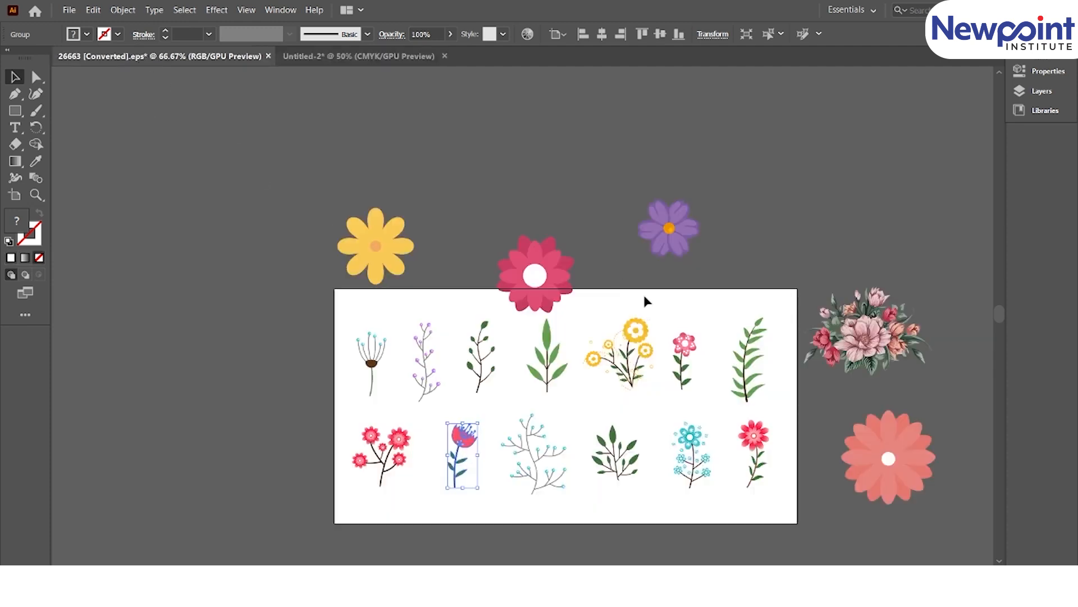
pyautogui.click(646, 276)
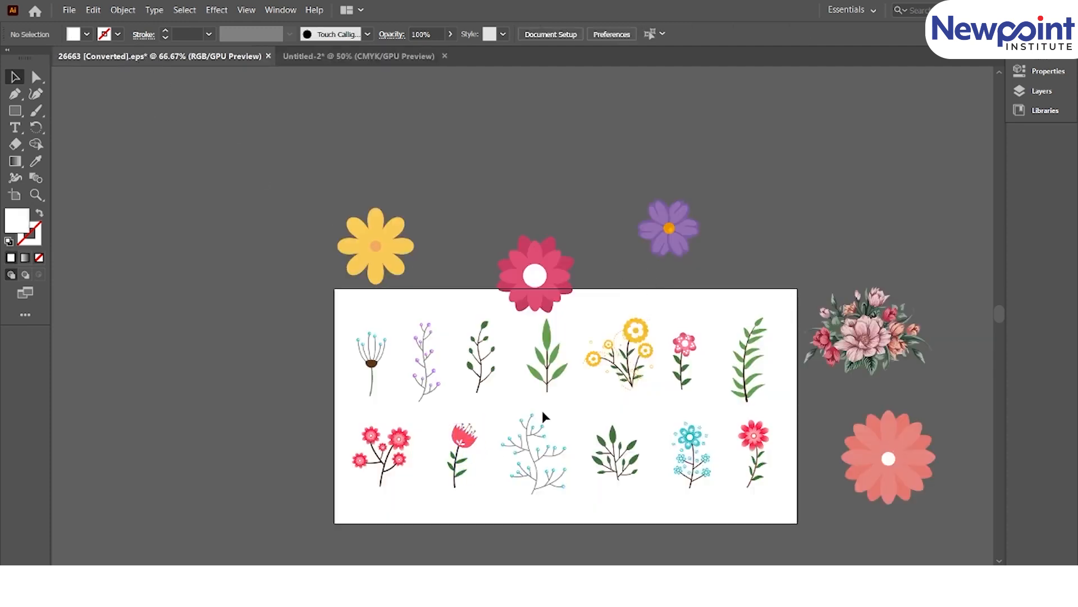
pyautogui.click(754, 444)
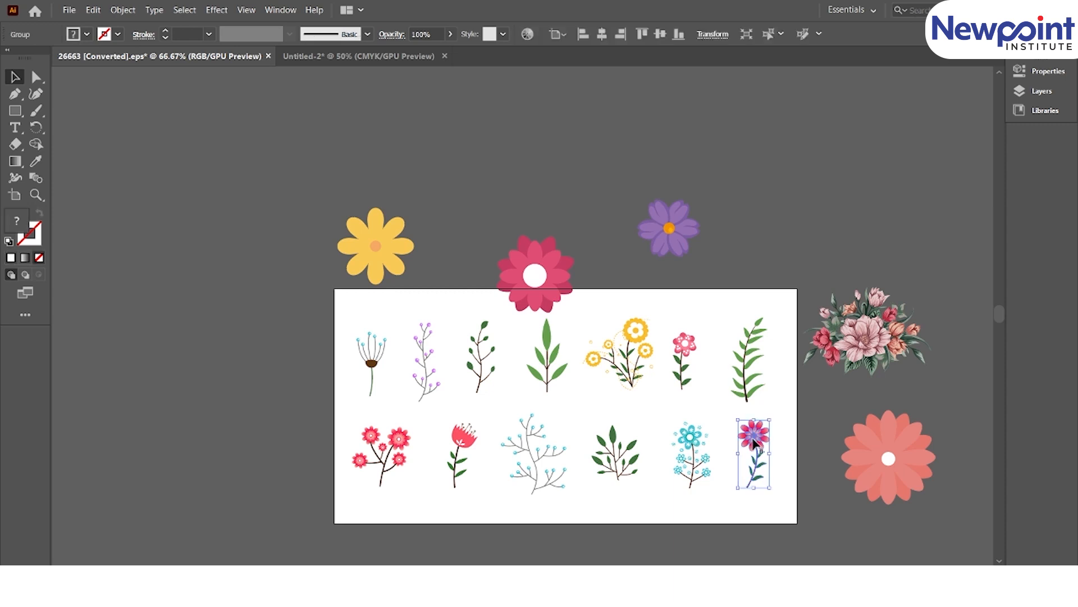
pyautogui.click(340, 56)
pyautogui.hotkey('ctrl', 'v')
pyautogui.moveTo(522, 317); pyautogui.dragTo(614, 328)
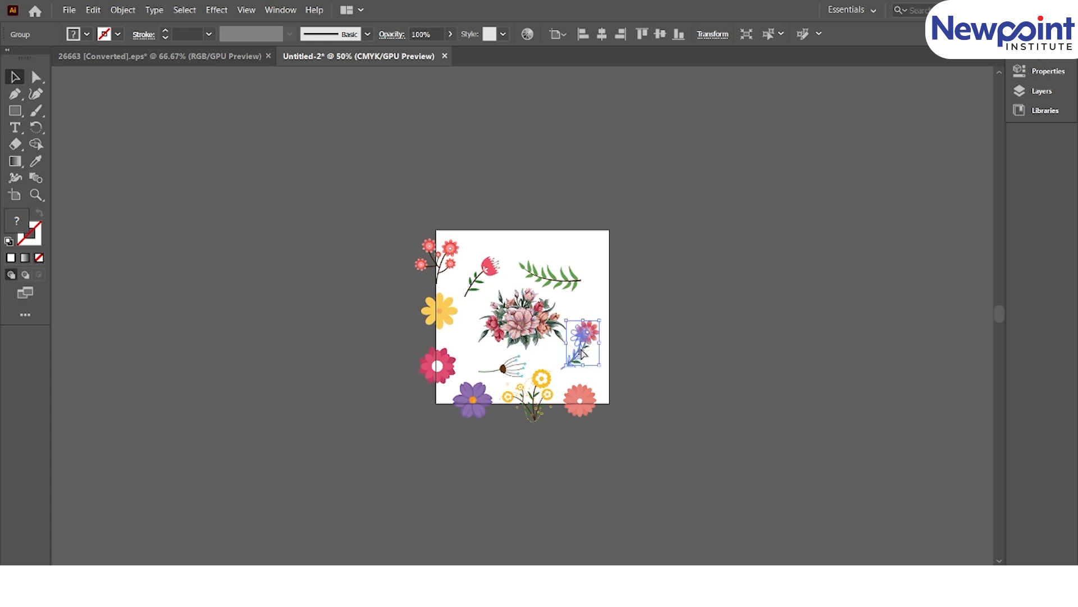
pyautogui.click(632, 295)
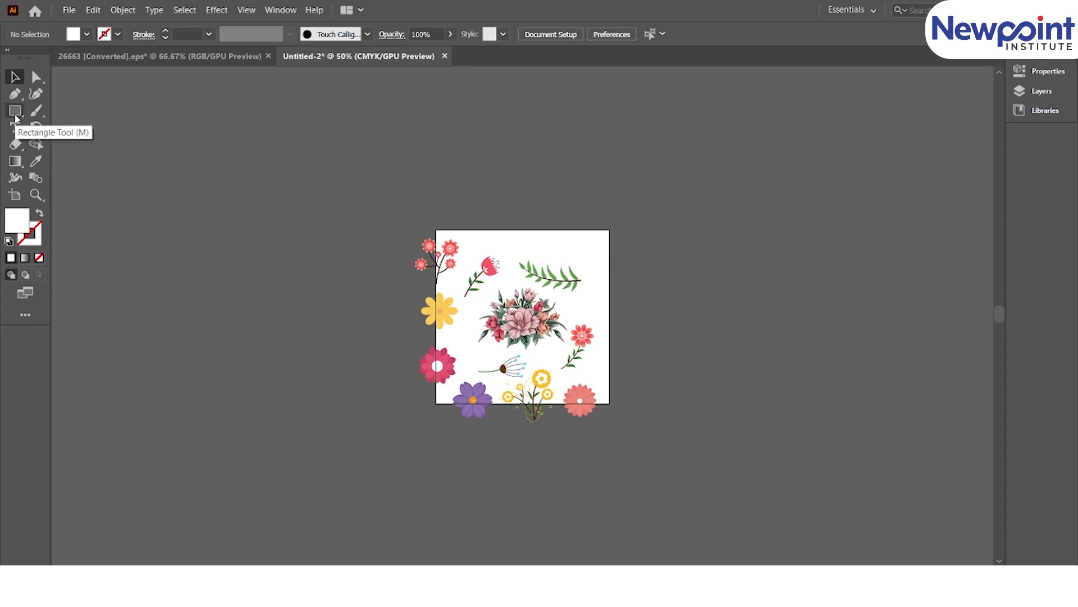
# - Draw a rectangle about 100 mm square covering the artboard, and adjust its left side to meet the artboard edge
pyautogui.moveTo(15, 111); pyautogui.dragTo(16, 112)
pyautogui.click(56, 115)
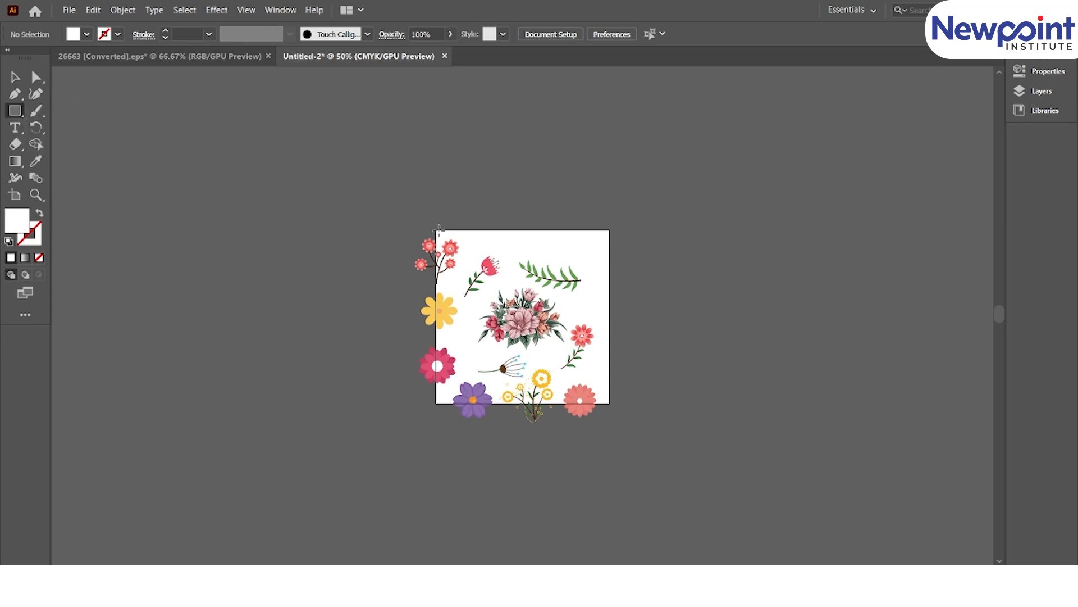
pyautogui.moveTo(438, 229); pyautogui.dragTo(609, 403)
pyautogui.moveTo(437, 317); pyautogui.dragTo(436, 316)
# - Fill the rectangle with yellow FFEE50 and send it behind all the flowers
pyautogui.doubleClick(17, 220)
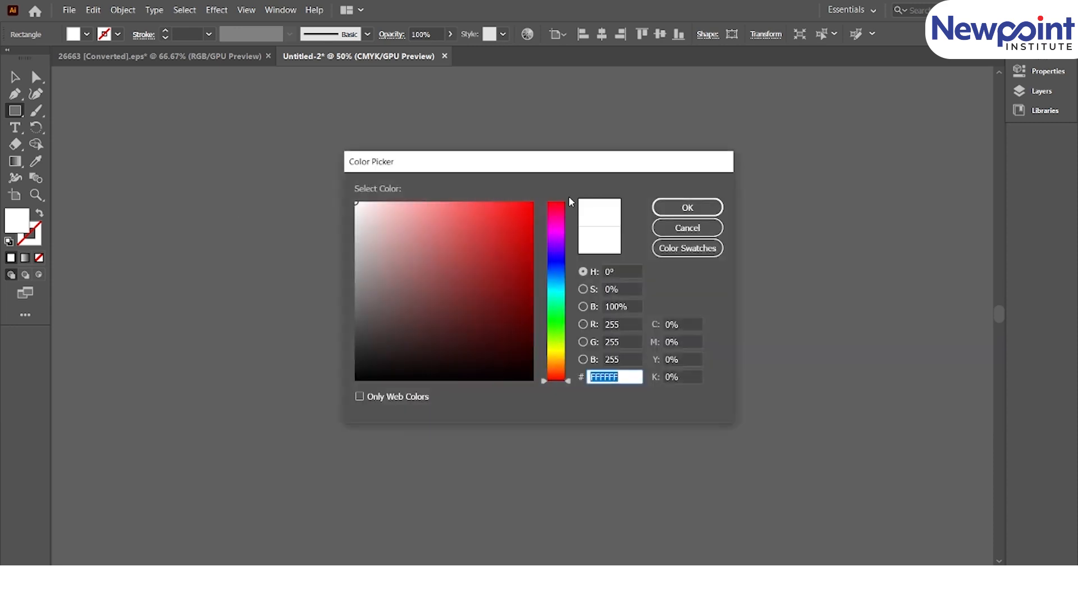
pyautogui.moveTo(518, 236); pyautogui.dragTo(530, 202)
pyautogui.click(558, 358)
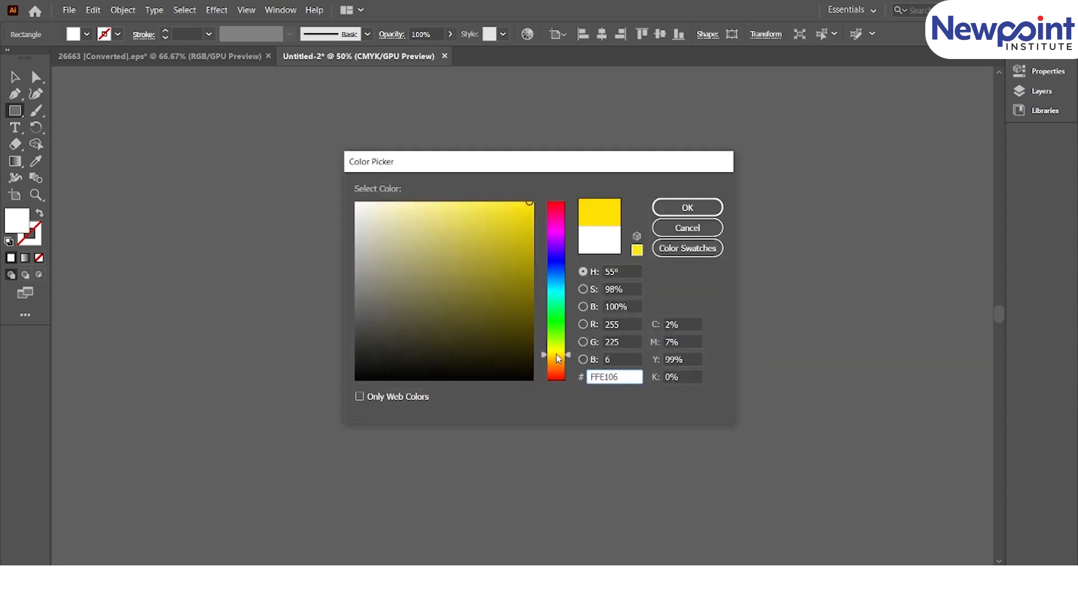
pyautogui.moveTo(509, 244)
pyautogui.mouseDown()
pyautogui.moveTo(523, 231)
pyautogui.moveTo(484, 199)
pyautogui.moveTo(472, 212)
pyautogui.moveTo(450, 197)
pyautogui.moveTo(478, 201)
pyautogui.mouseUp()
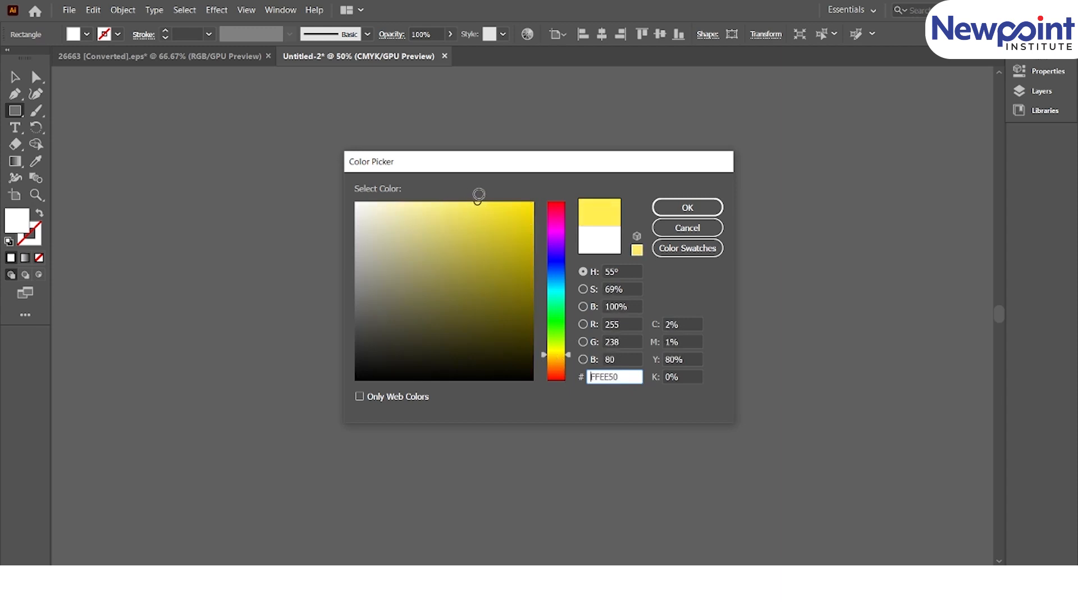
pyautogui.click(657, 215)
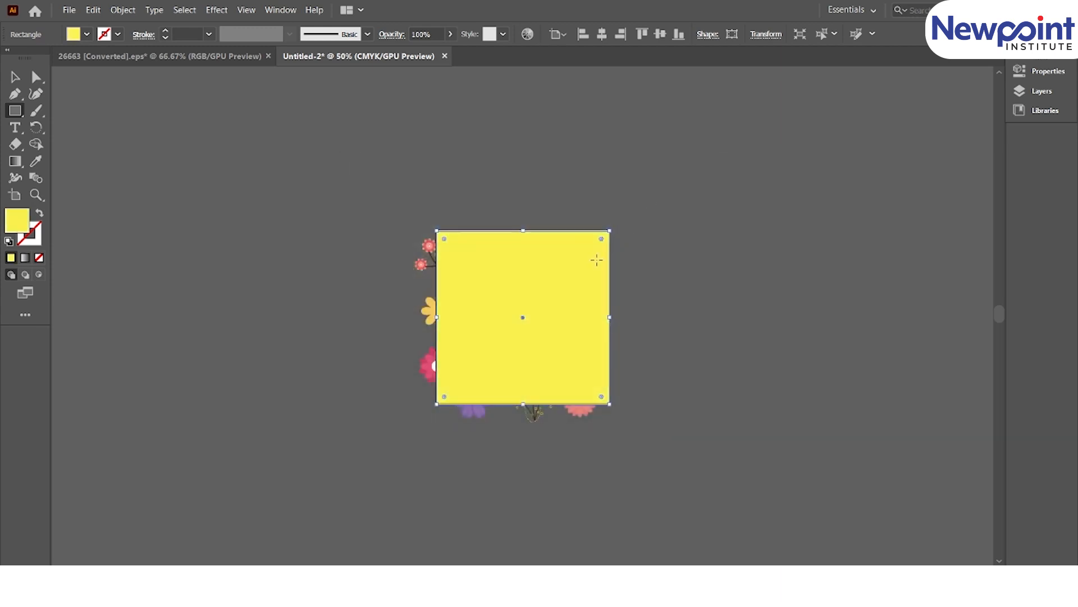
pyautogui.hotkey('ctrl', 'shift', '[')
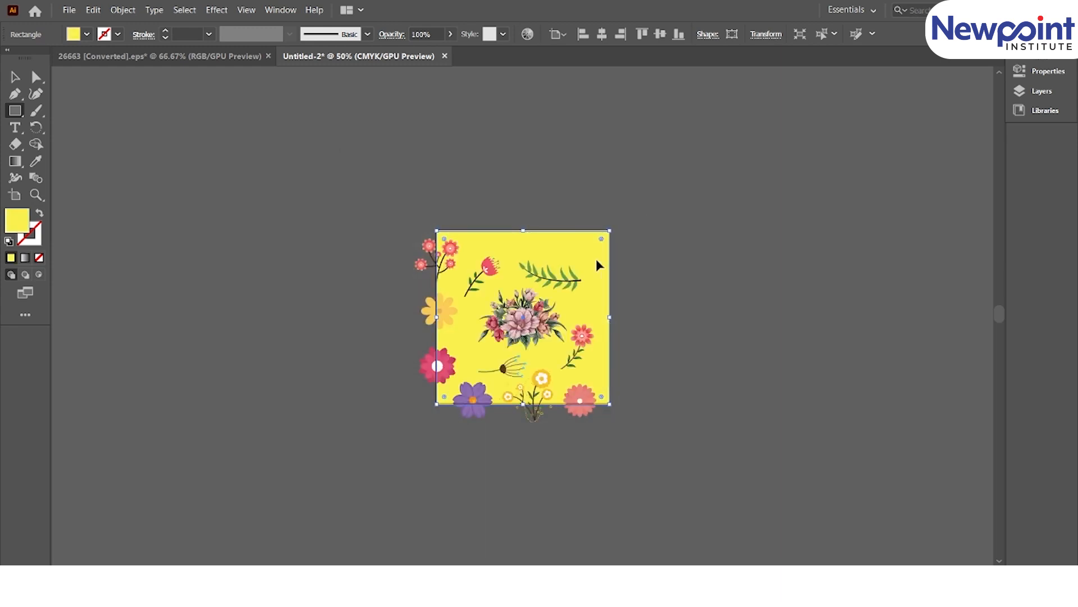
# - Stretch the yellow rectangle's upper side to meet the artboard's top edge
pyautogui.click(18, 77)
pyautogui.click(341, 286)
pyautogui.moveTo(375, 204); pyautogui.dragTo(416, 308)
pyautogui.moveTo(303, 262); pyautogui.dragTo(270, 243)
pyautogui.click(549, 170)
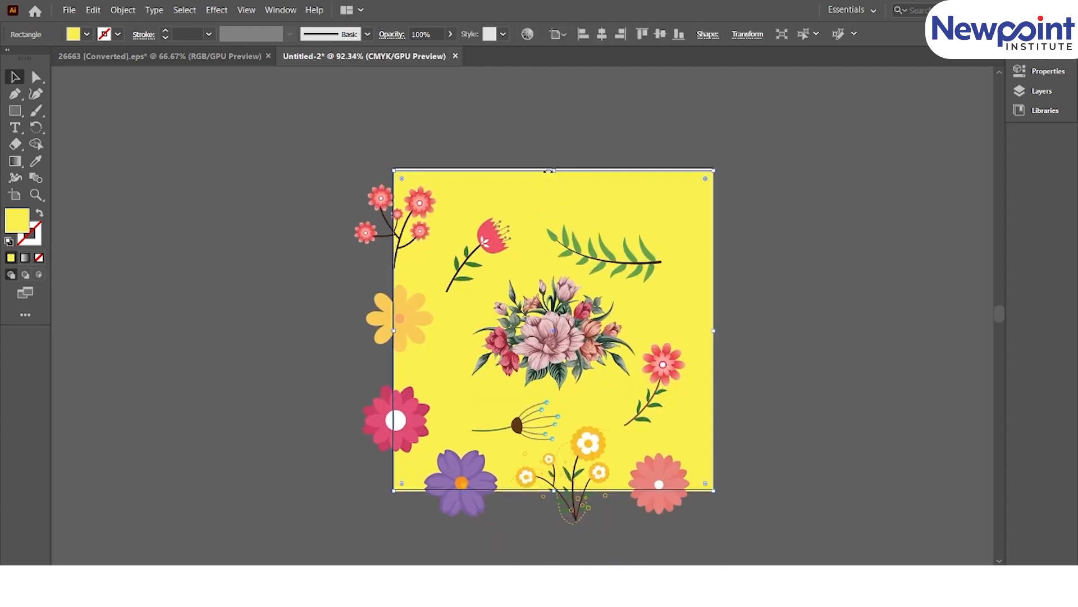
pyautogui.moveTo(556, 172); pyautogui.dragTo(557, 168)
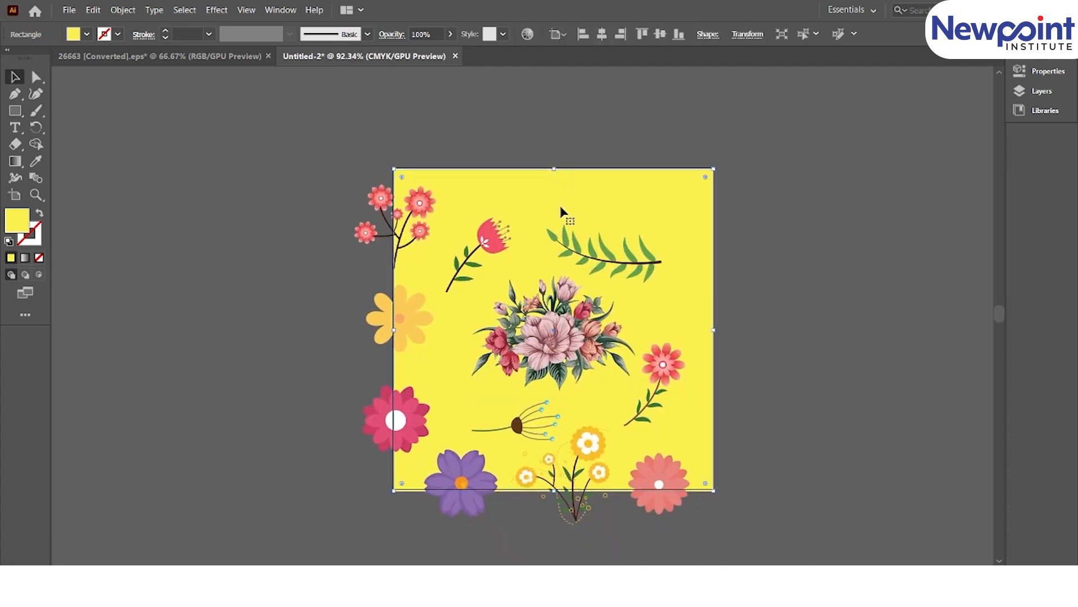
# - Enlarge the central bouquet toward its lower left and shift it slightly left
pyautogui.click(528, 319)
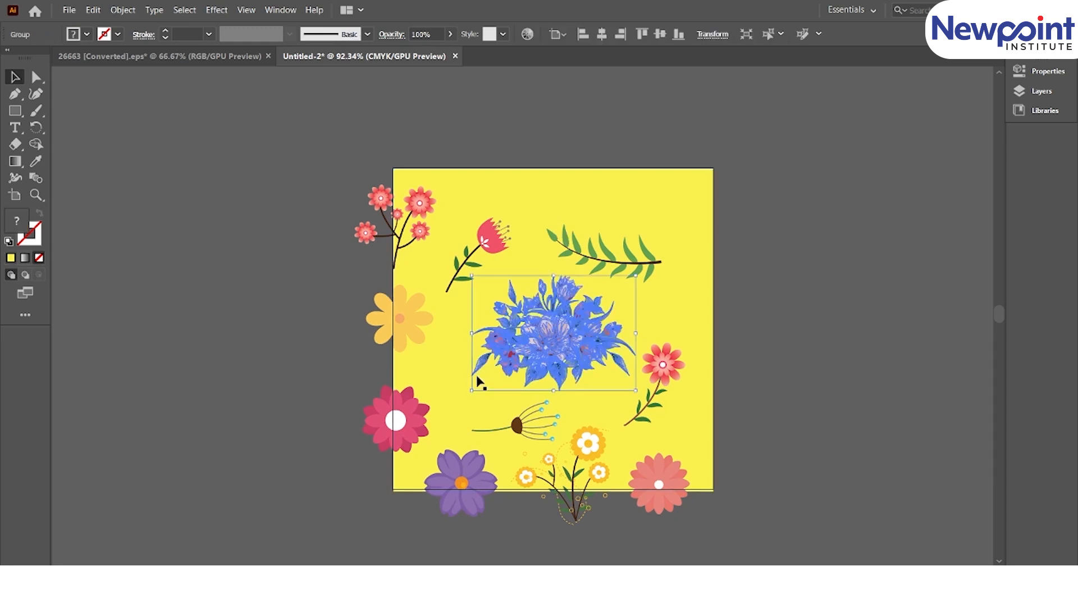
pyautogui.moveTo(471, 389); pyautogui.dragTo(449, 406)
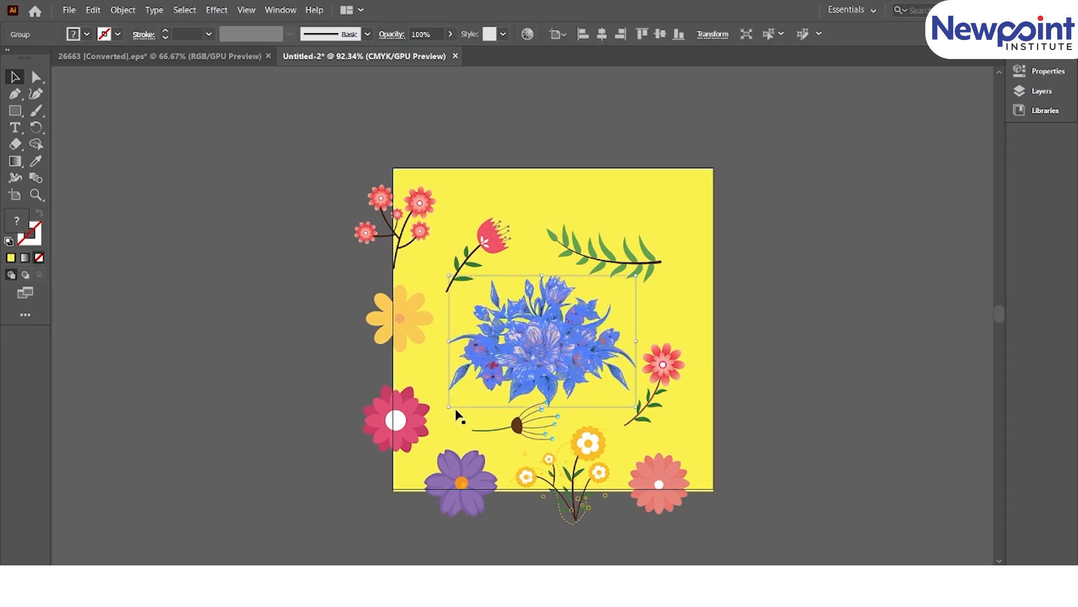
pyautogui.click(228, 188)
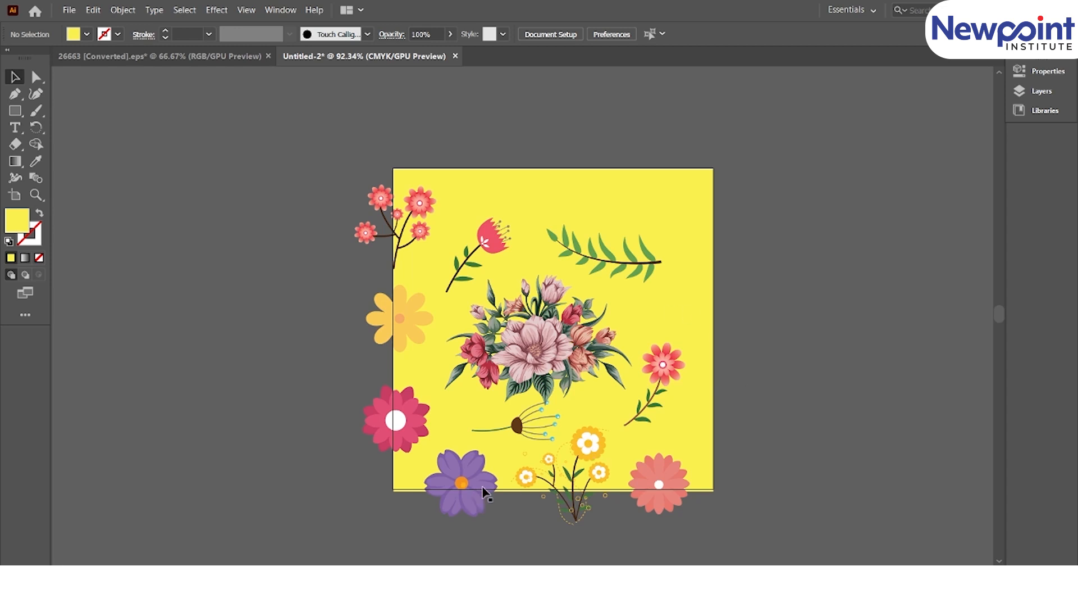
# - Adjust the yellow rectangle's lower edge to the artboard, and set its width and height to 100 mm each
pyautogui.click(702, 432)
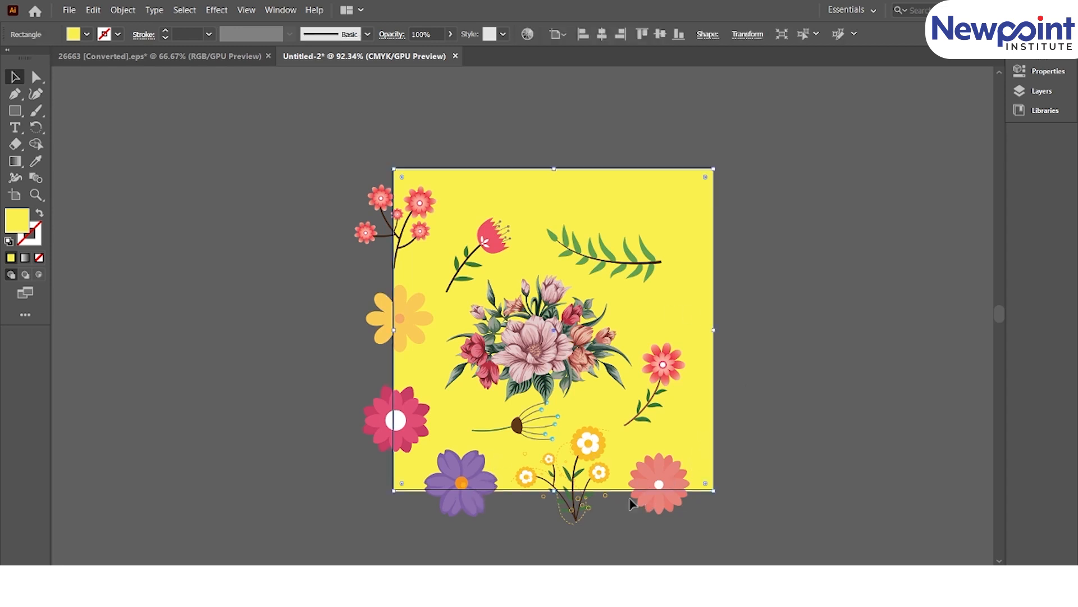
pyautogui.moveTo(554, 490); pyautogui.dragTo(555, 489)
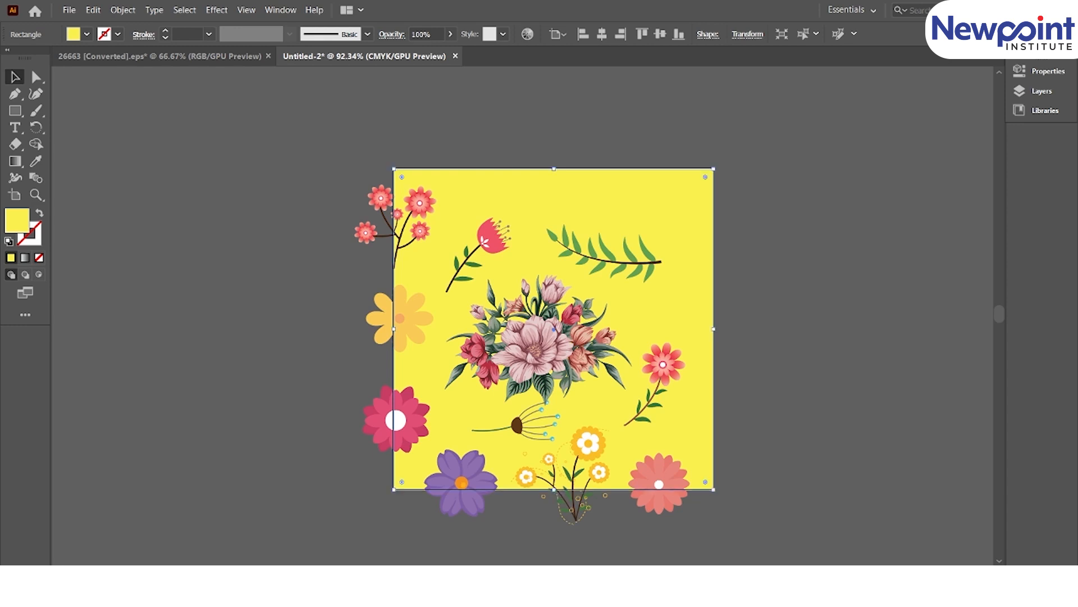
pyautogui.click(750, 34)
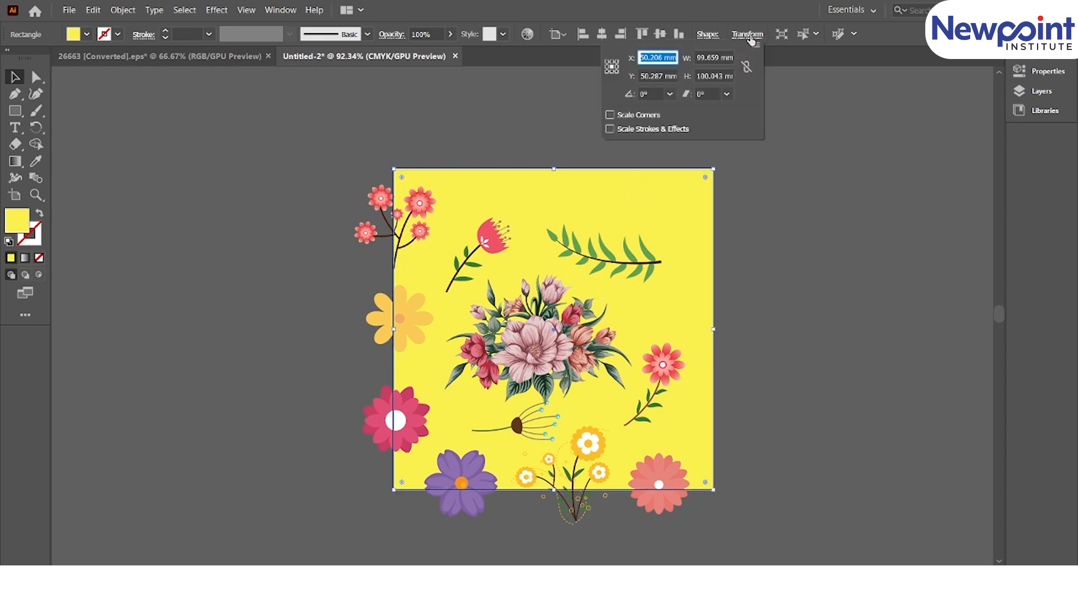
pyautogui.doubleClick(718, 58)
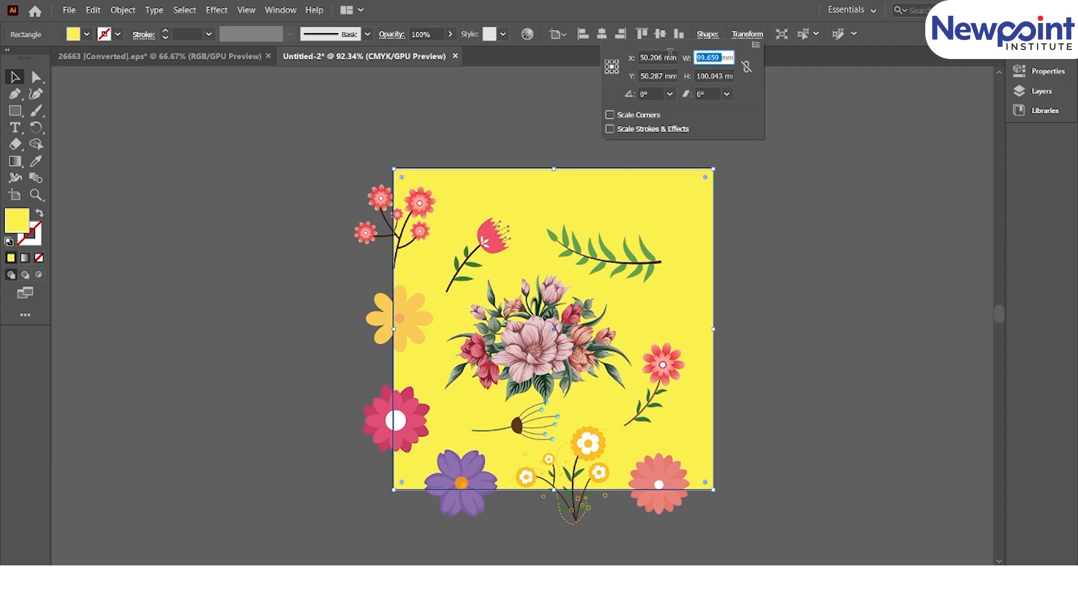
pyautogui.press('BackSpace')
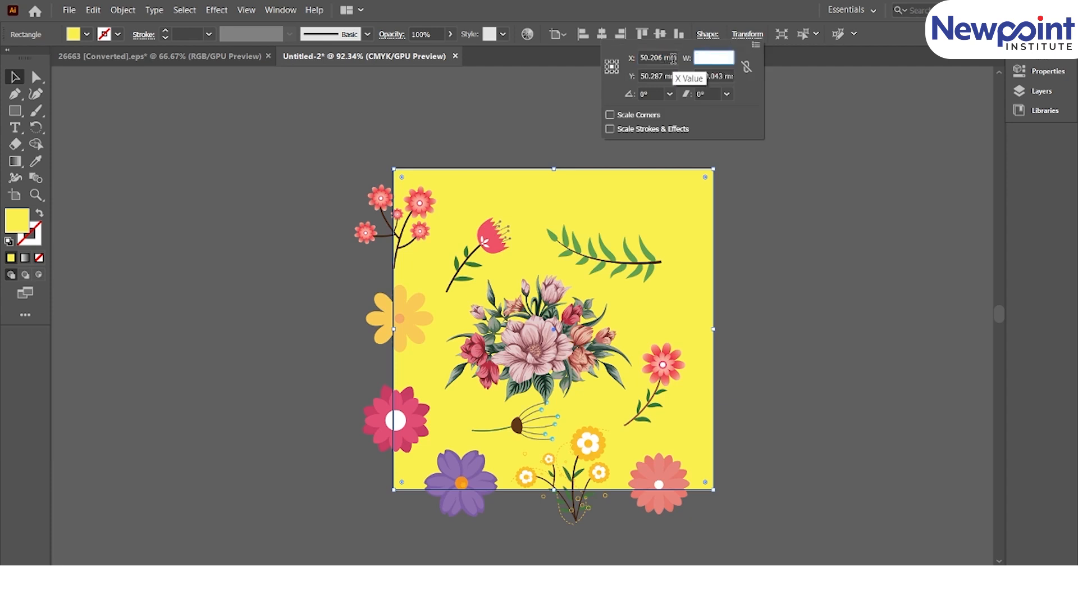
pyautogui.write('100')
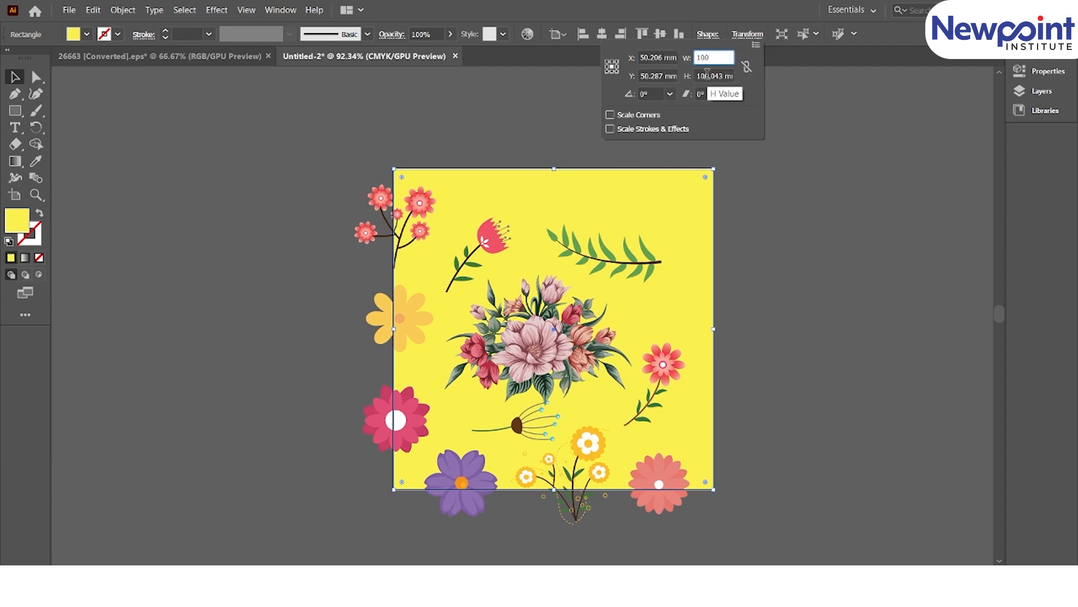
pyautogui.click(707, 75)
pyautogui.write('1')
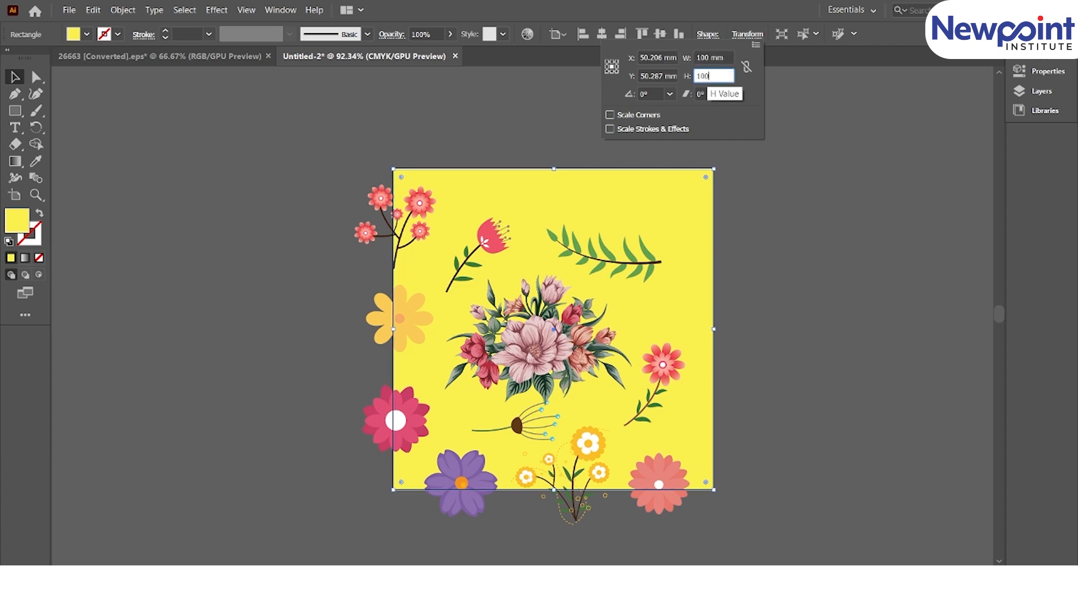
pyautogui.write('00')
pyautogui.press('Return')
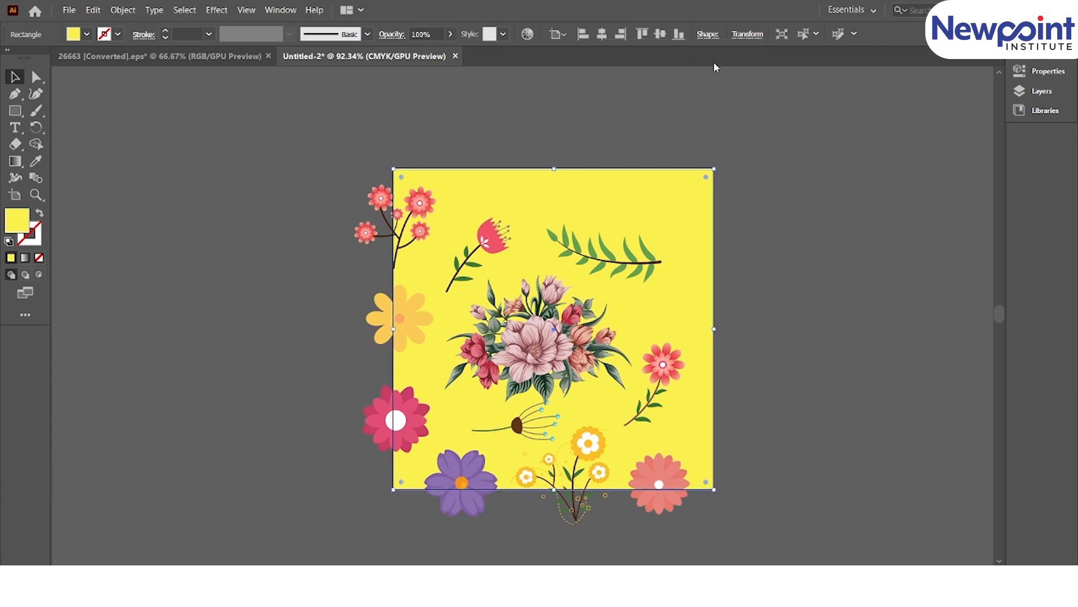
# - Center the yellow rectangle vertically and horizontally on the artboard, and deselect it
pyautogui.click(561, 33)
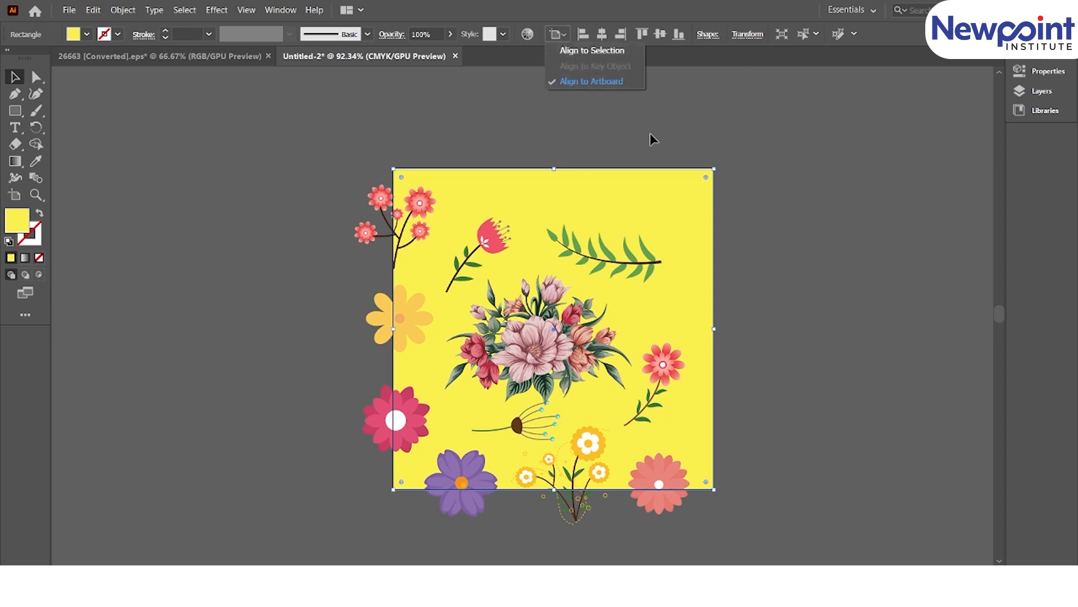
pyautogui.click(660, 36)
pyautogui.click(602, 35)
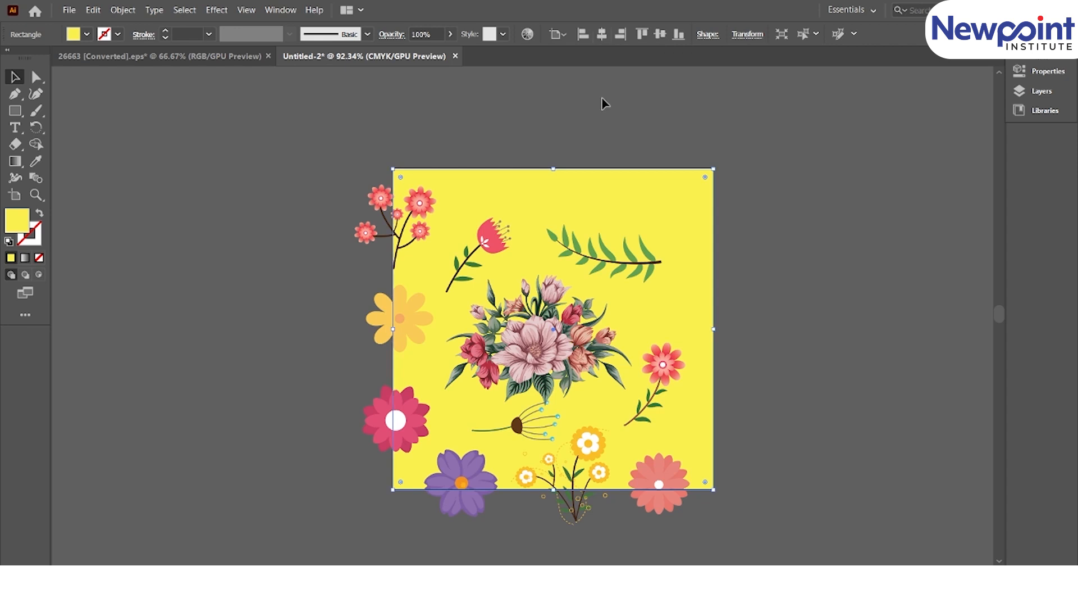
pyautogui.click(522, 136)
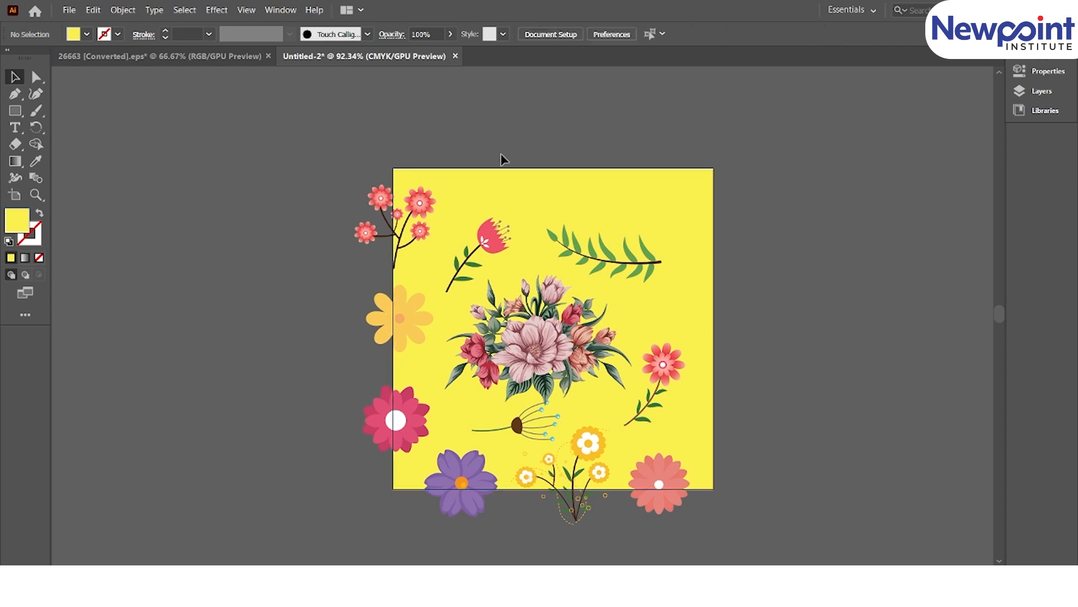
# - Copy the three flower motifs along the artboard's left edge 100 mm horizontally and 0 mm vertically to the right edge, and deselect
pyautogui.click(416, 216)
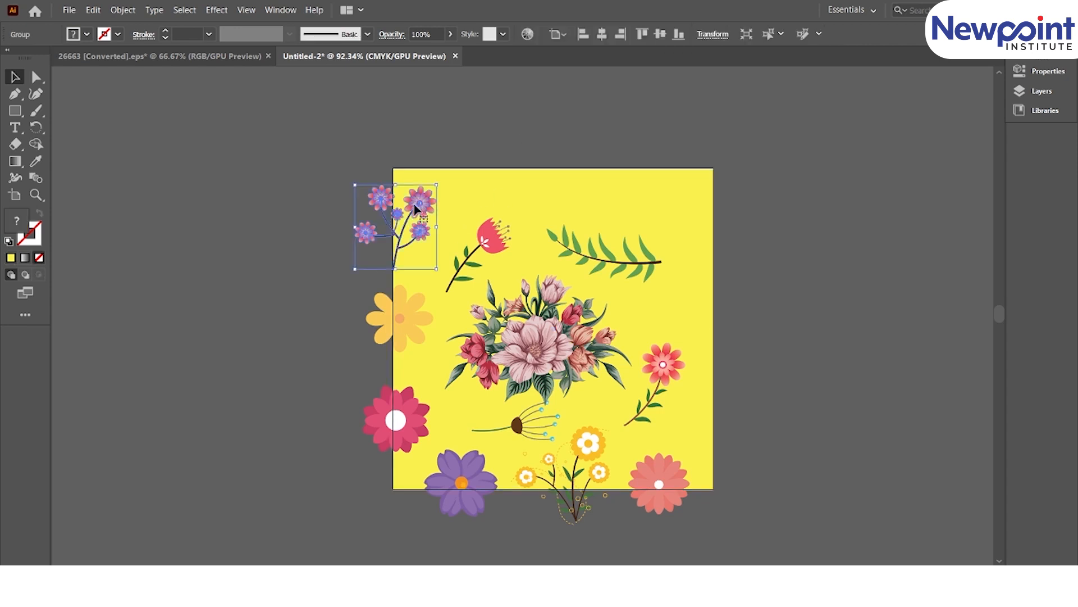
pyautogui.keyDown('shift'); pyautogui.click(417, 334); pyautogui.keyUp('shift')
pyautogui.keyDown('shift'); pyautogui.click(409, 422); pyautogui.keyUp('shift')
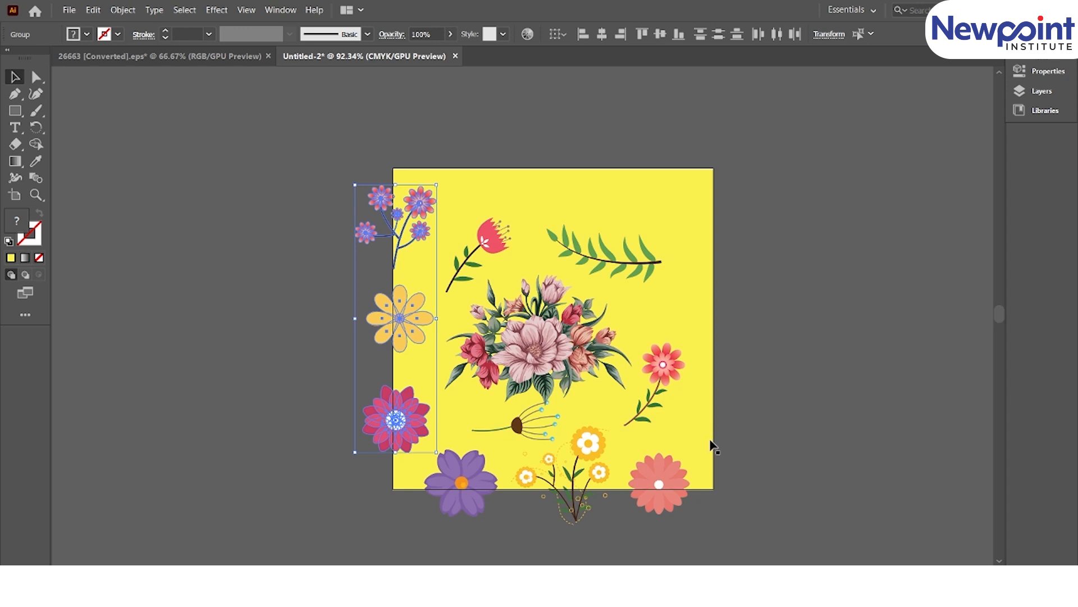
pyautogui.hotkey('ctrl', 'shift', 'b')
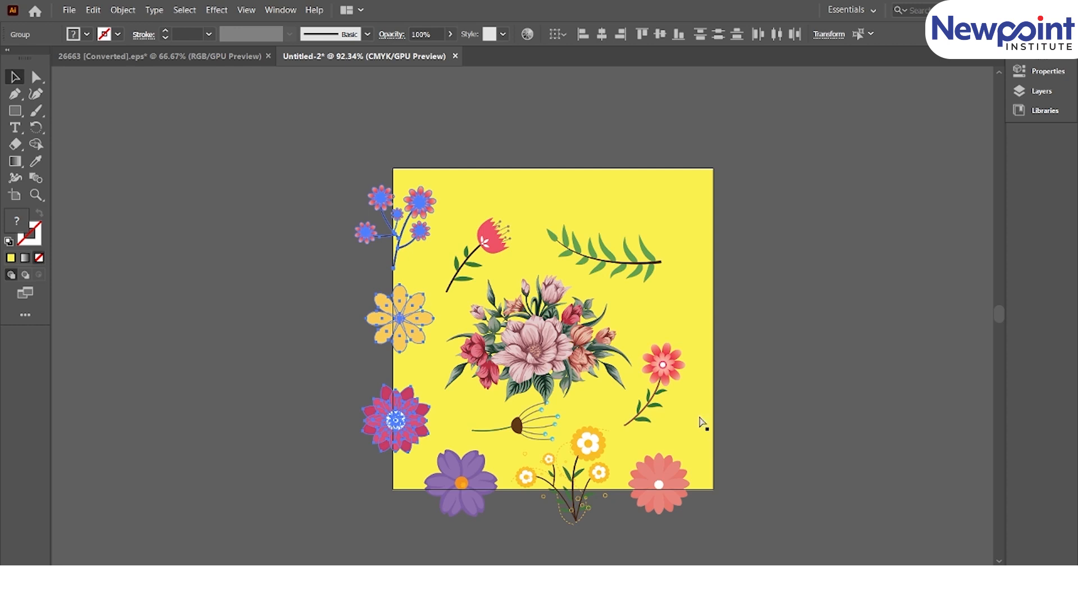
pyautogui.hotkey('ctrl', 'shift', 'b')
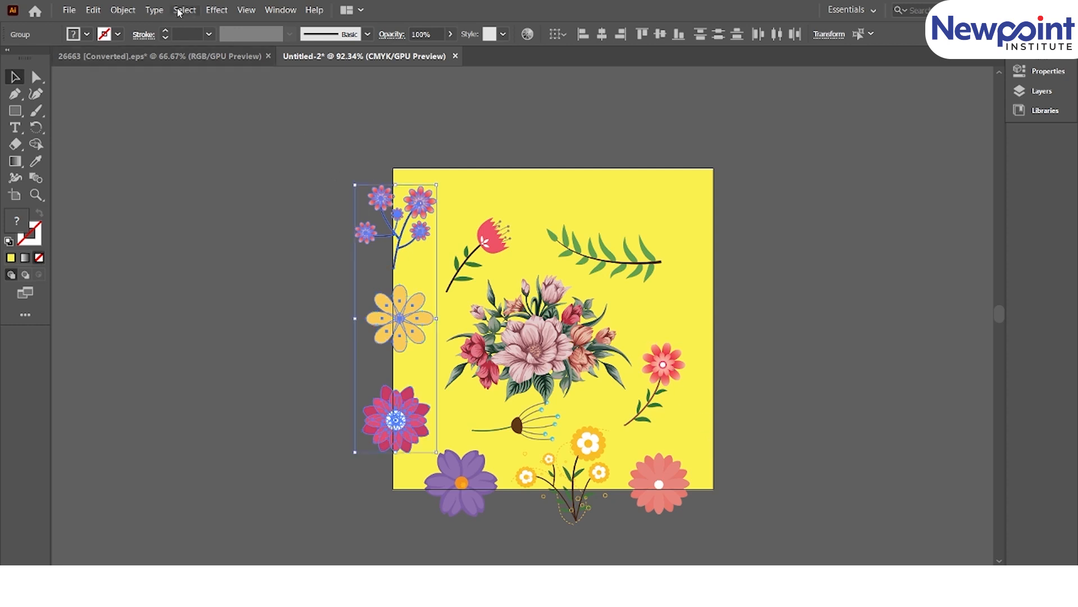
pyautogui.click(122, 10)
pyautogui.moveTo(203, 40)
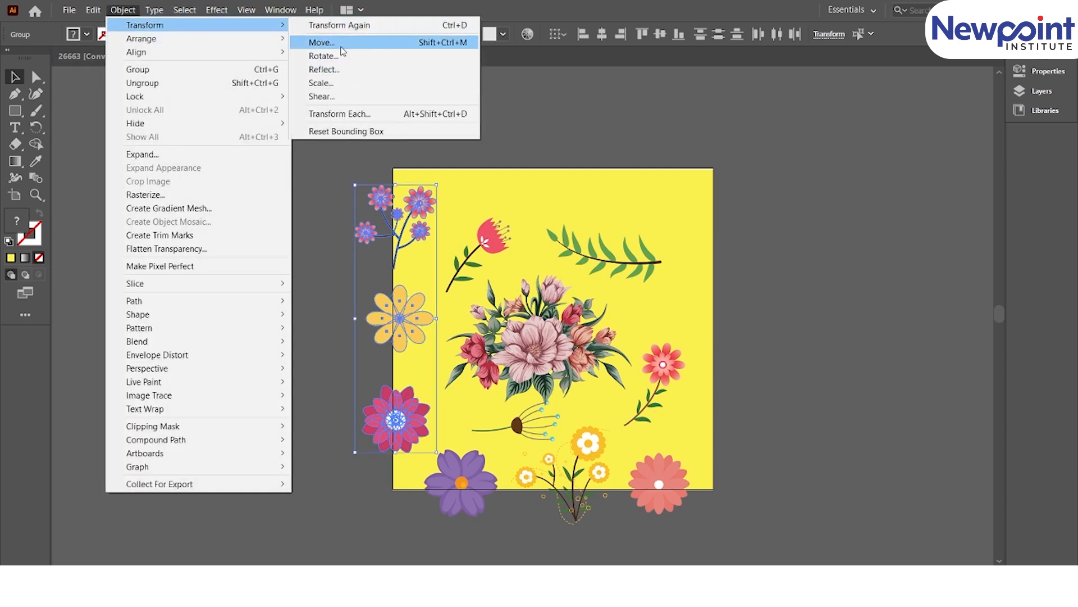
pyautogui.click(322, 43)
pyautogui.moveTo(463, 158); pyautogui.dragTo(139, 155)
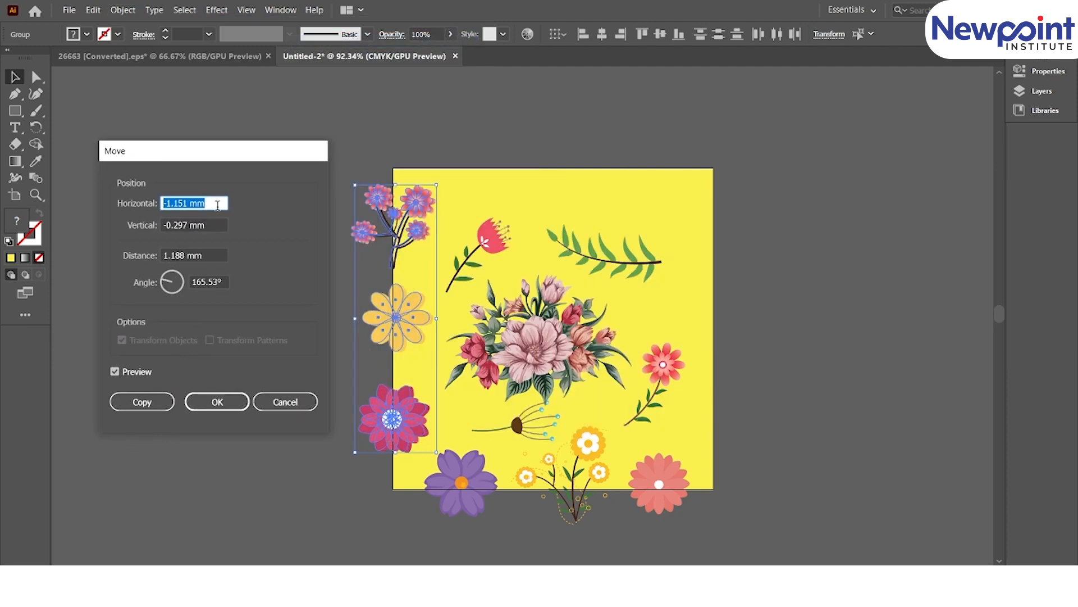
pyautogui.write('100')
pyautogui.click(207, 225)
pyautogui.moveTo(208, 224); pyautogui.dragTo(135, 239)
pyautogui.write('0')
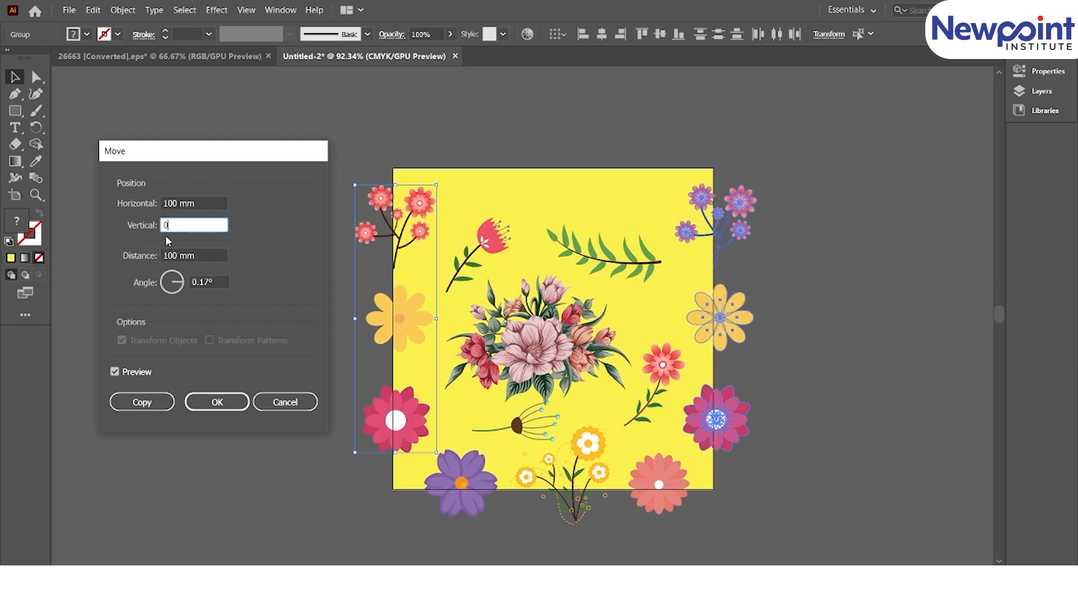
pyautogui.click(193, 203)
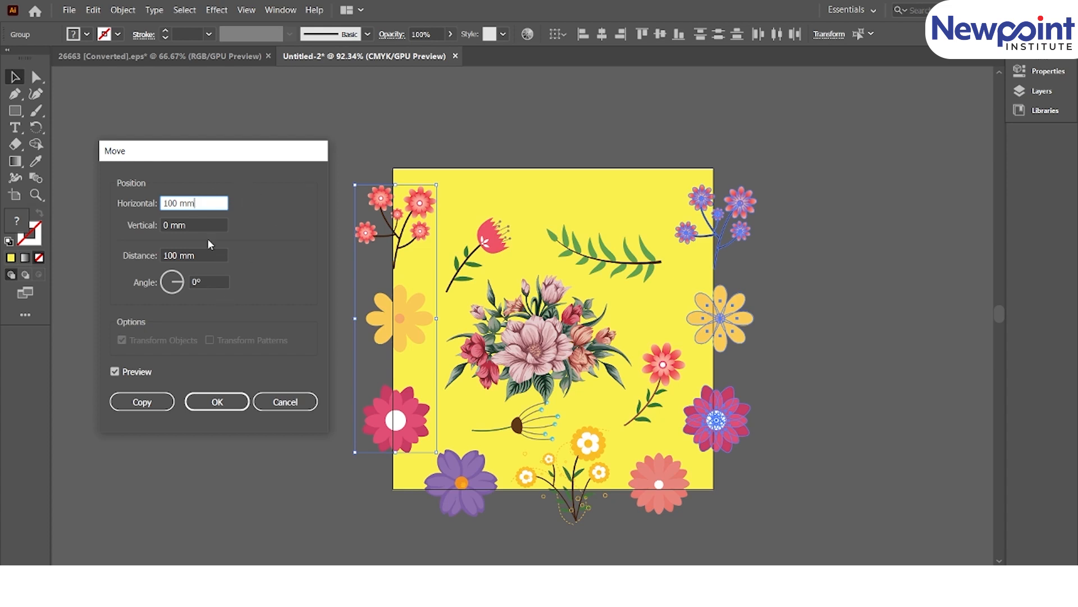
pyautogui.click(218, 401)
pyautogui.click(282, 439)
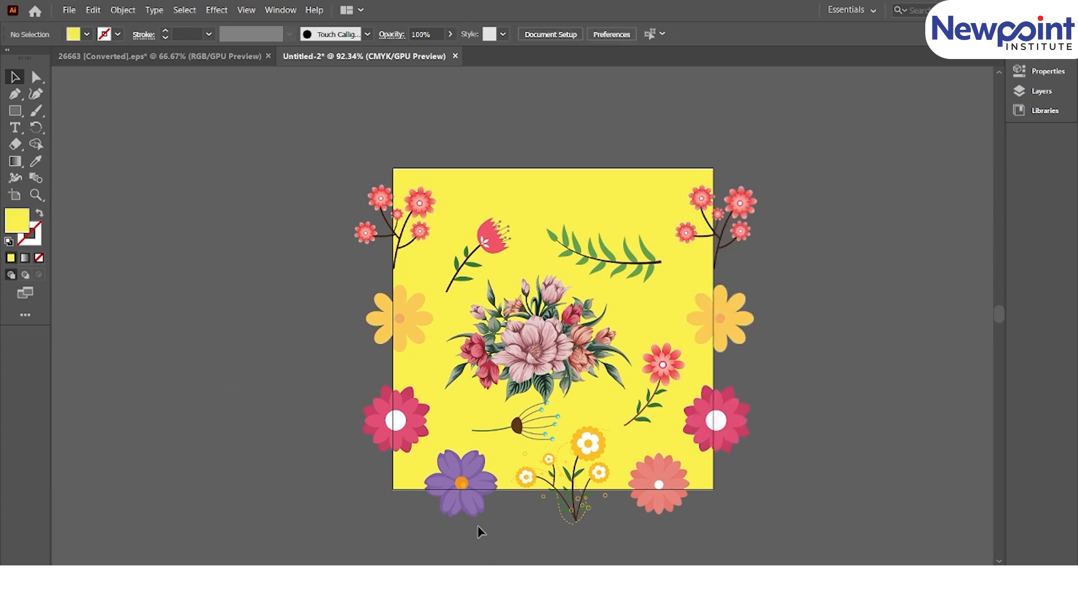
# - Copy the three flower motifs on the artboard's bottom edge 0 mm horizontally and -100 mm vertically to the top edge, and deselect
pyautogui.click(471, 502)
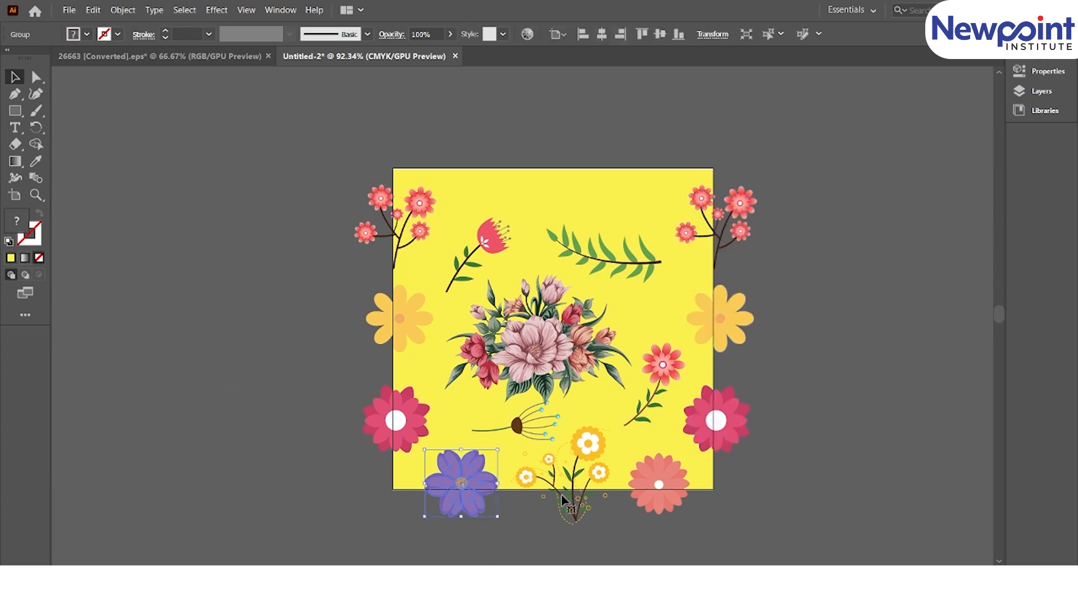
pyautogui.keyDown('shift'); pyautogui.click(587, 443); pyautogui.keyUp('shift')
pyautogui.keyDown('shift'); pyautogui.click(644, 482); pyautogui.keyUp('shift')
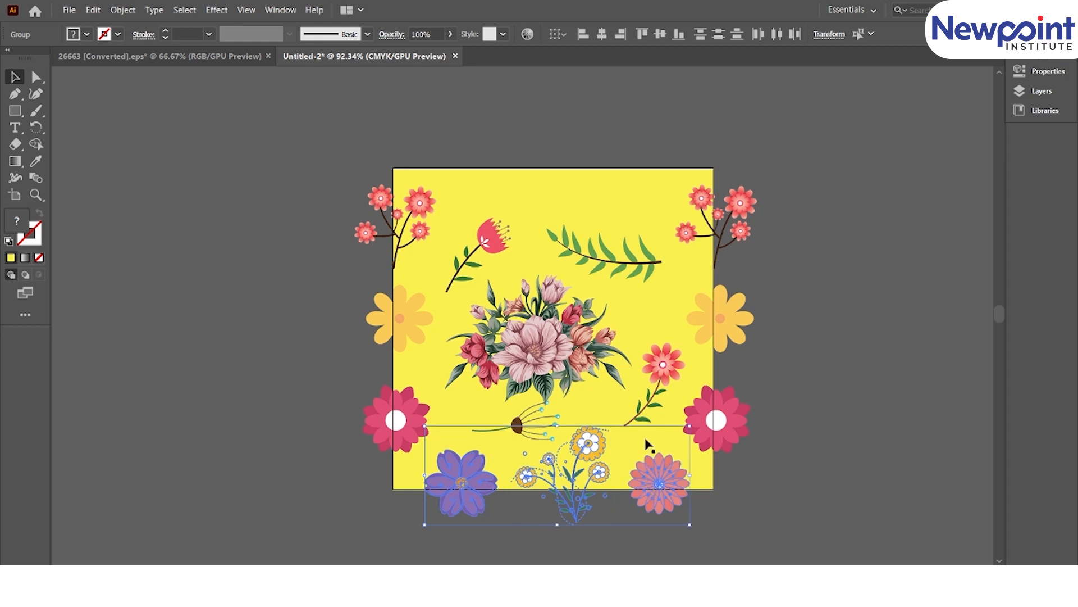
pyautogui.press('ctrl')
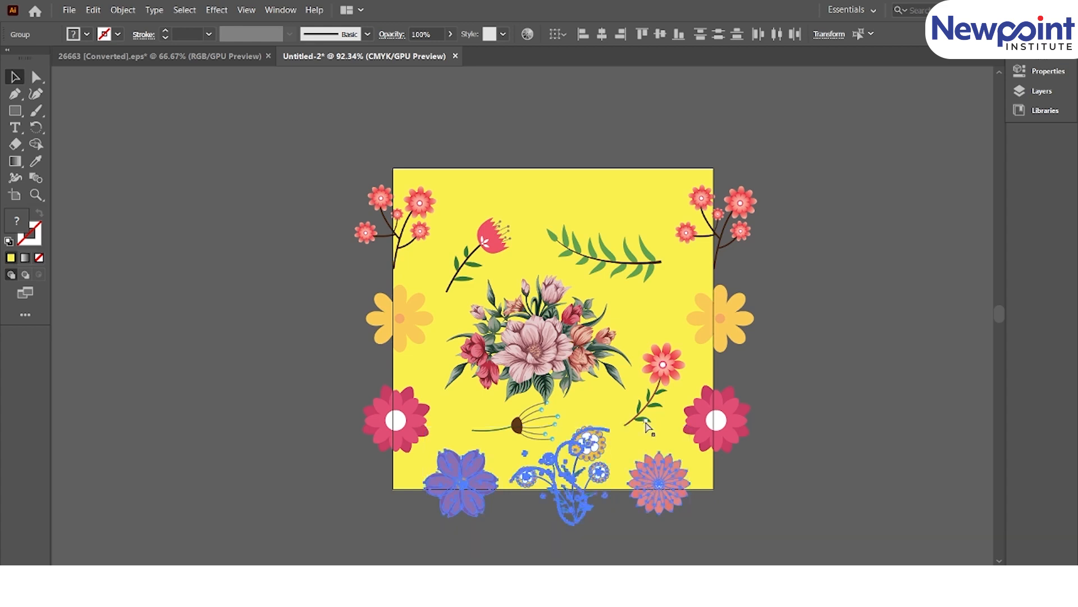
pyautogui.hotkey('ctrl', 'g')
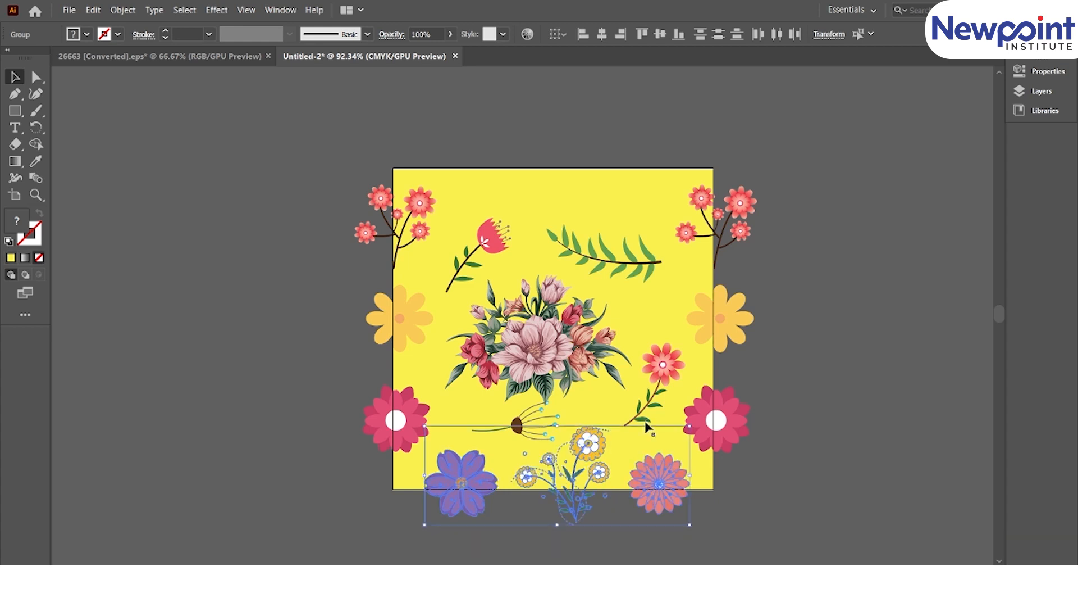
pyautogui.click(124, 9)
pyautogui.moveTo(145, 25)
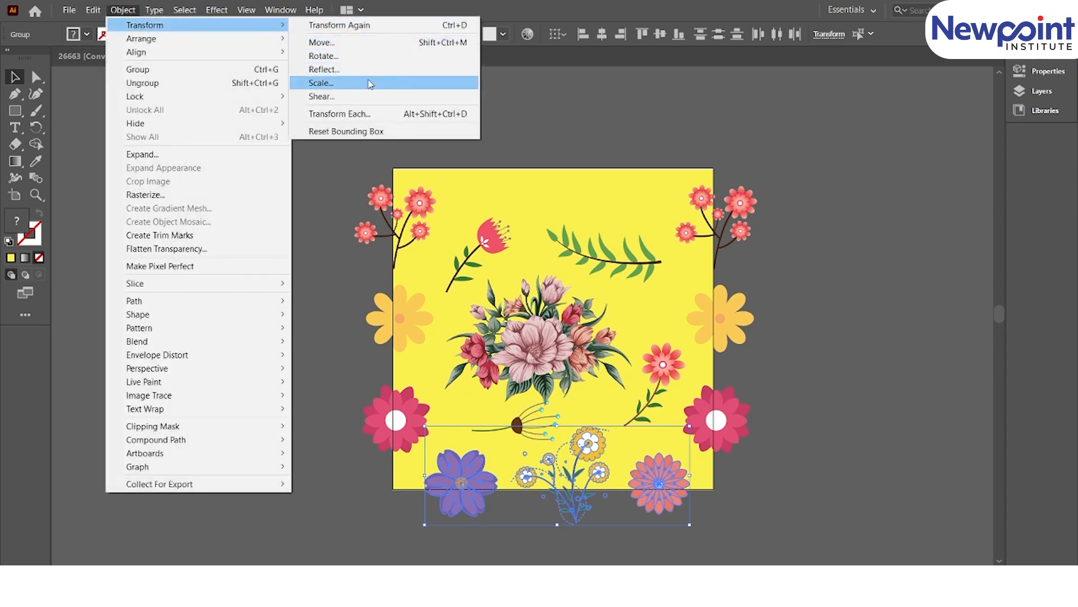
pyautogui.click(350, 45)
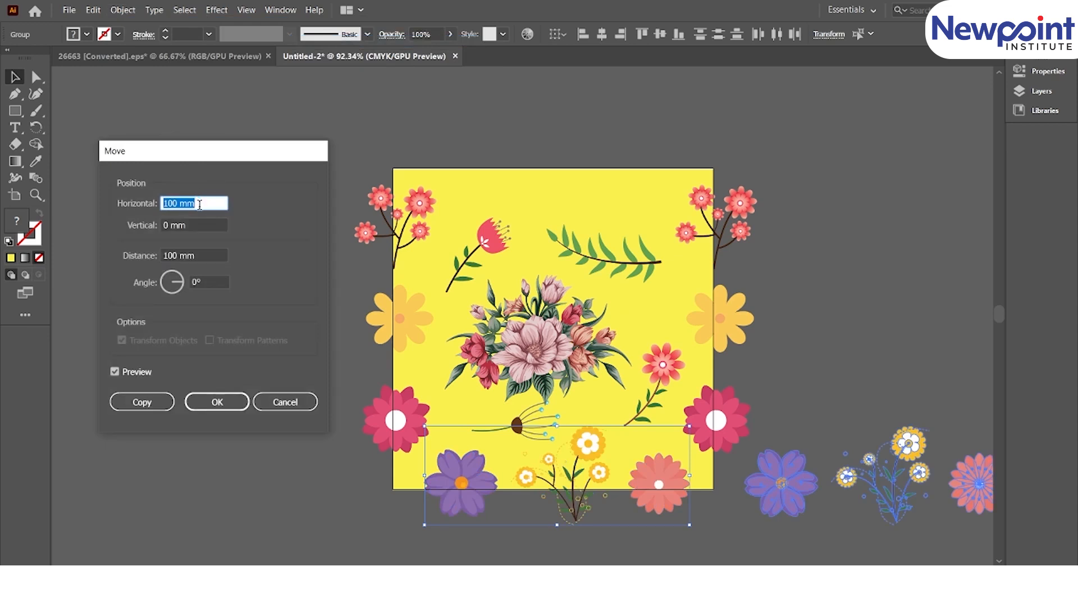
pyautogui.write('0')
pyautogui.press('Tab')
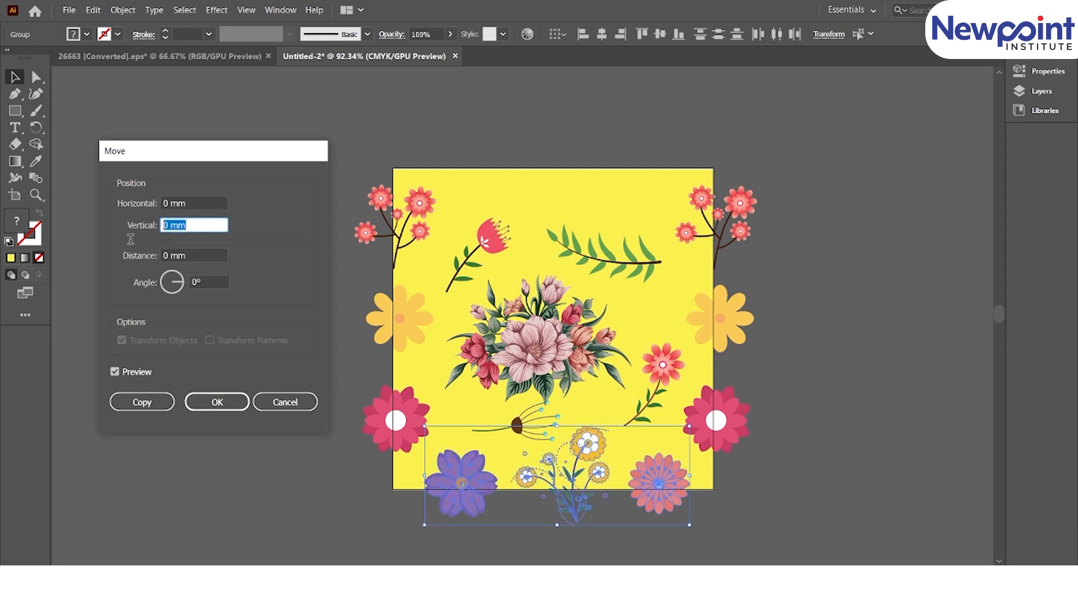
pyautogui.write('00')
pyautogui.click(173, 203)
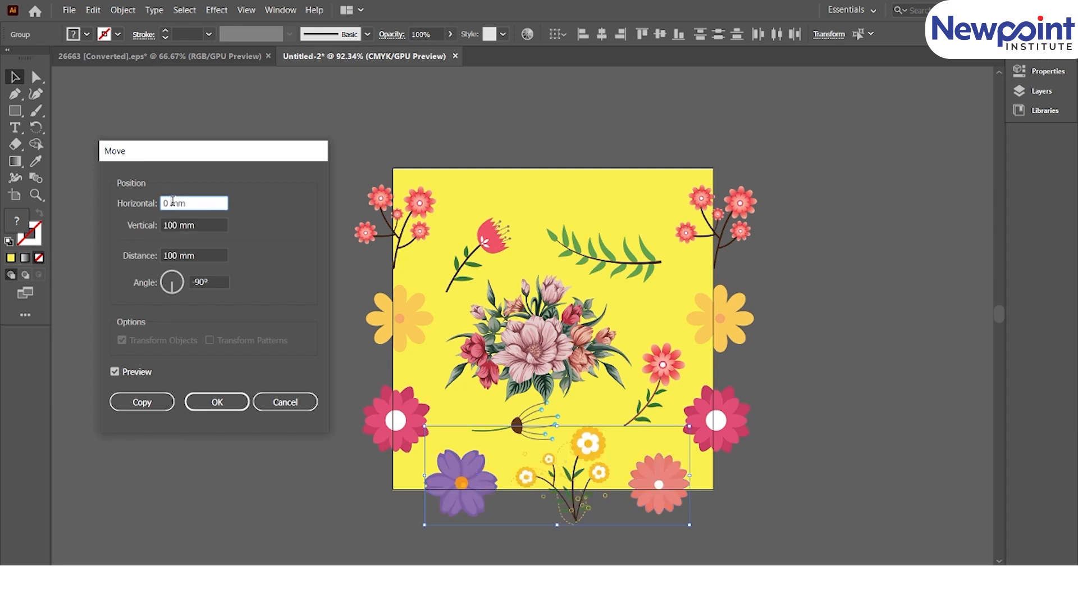
pyautogui.click(164, 227)
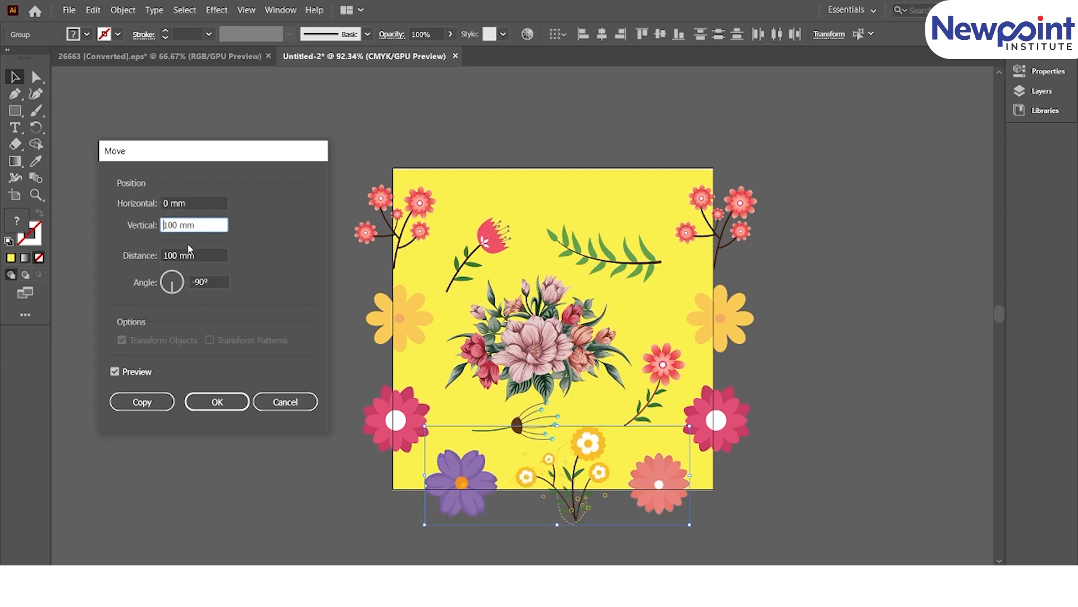
pyautogui.write('-')
pyautogui.click(196, 203)
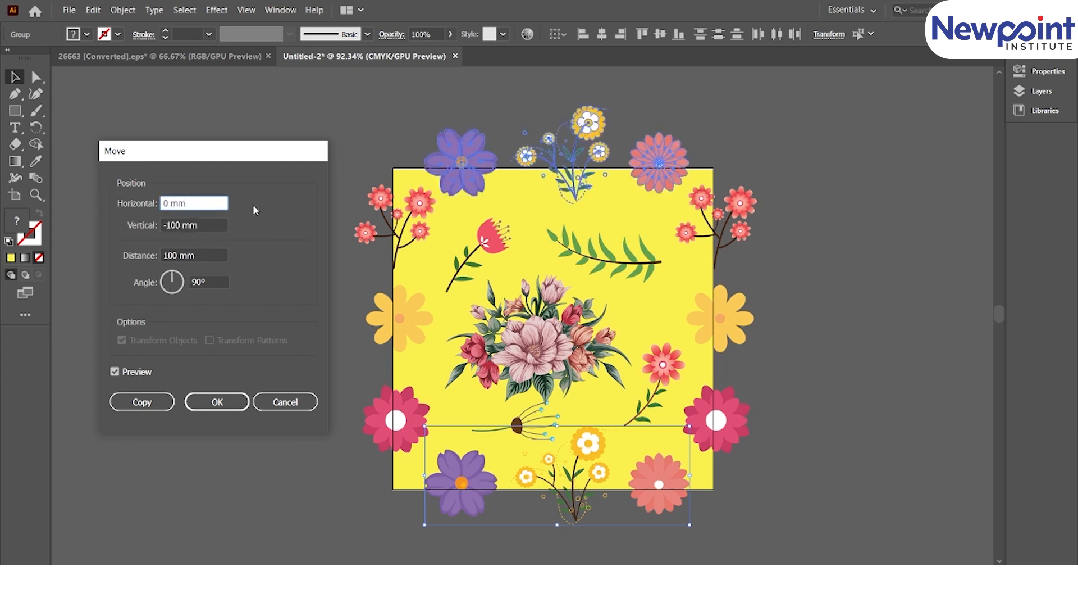
pyautogui.click(235, 405)
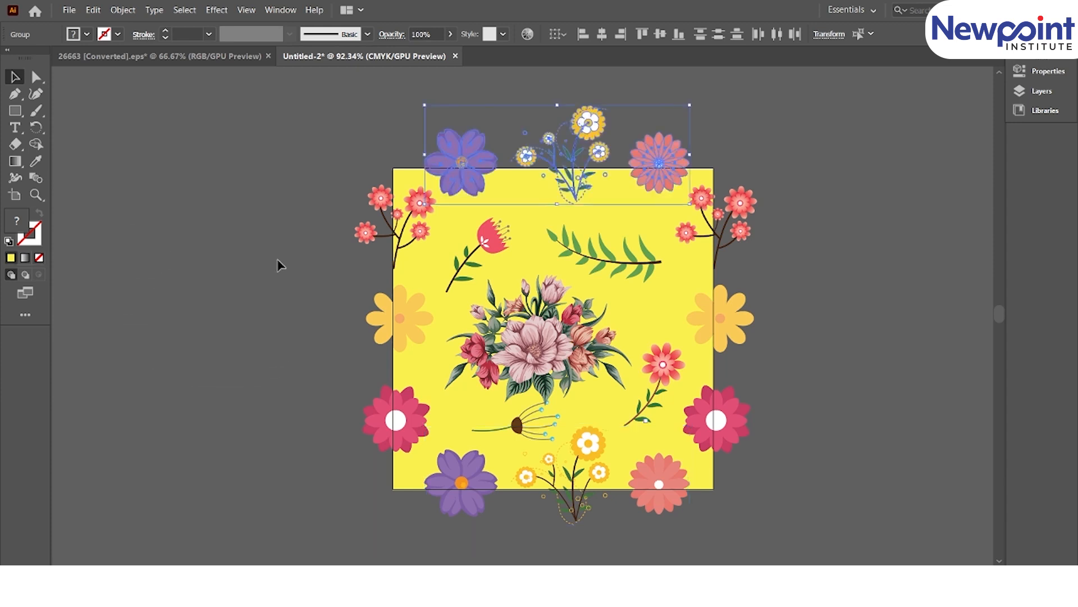
pyautogui.click(284, 244)
# - Duplicate the yellow background rectangle in place, send the copy behind all artwork, give it no fill, and deselect it
pyautogui.hotkey('ctrl', '0')
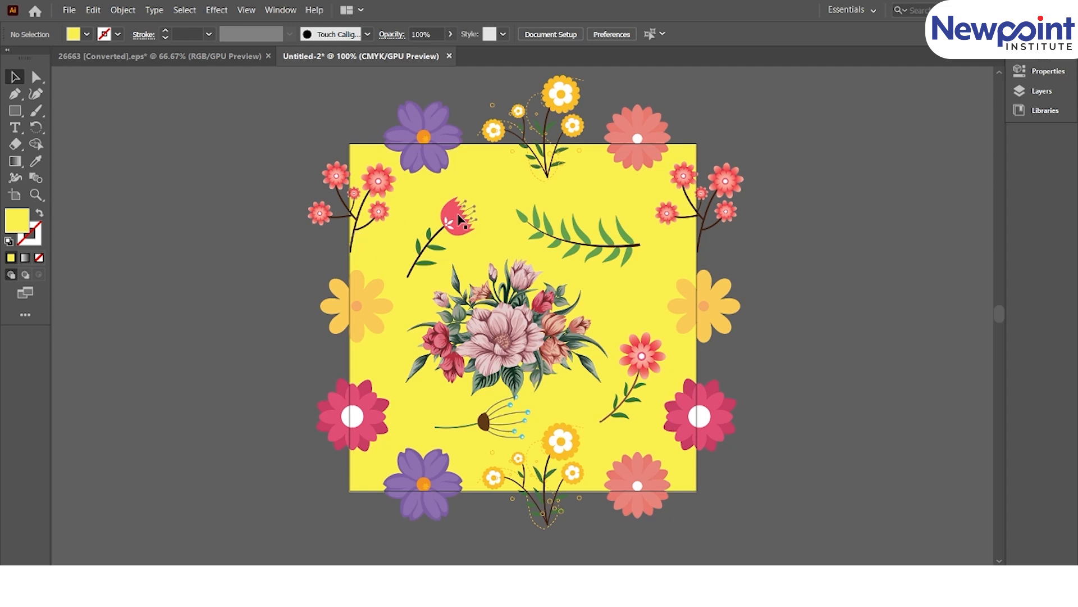
pyautogui.click(501, 194)
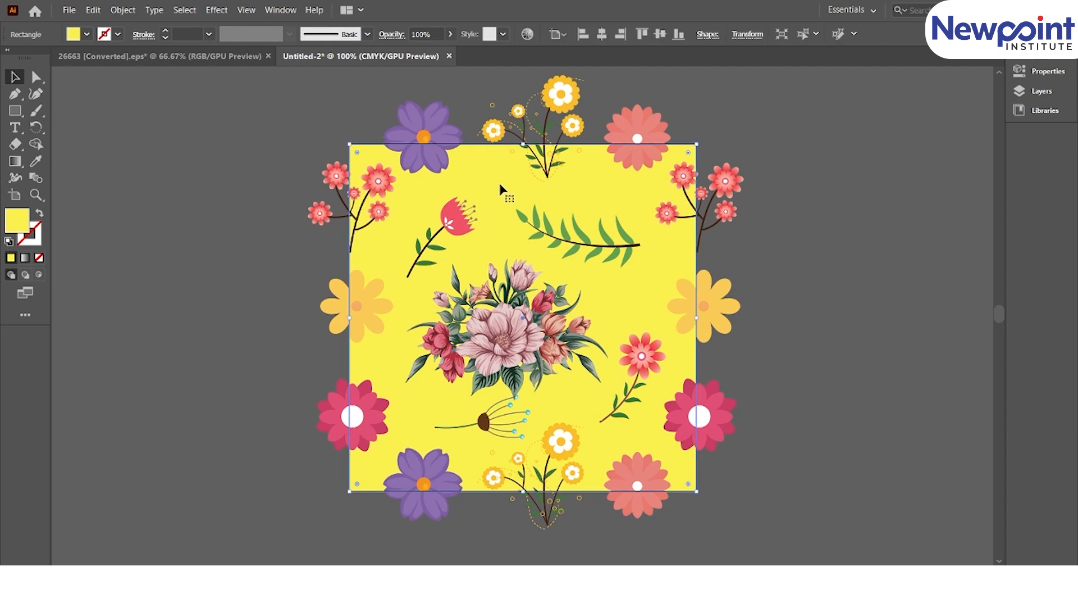
pyautogui.press('a')
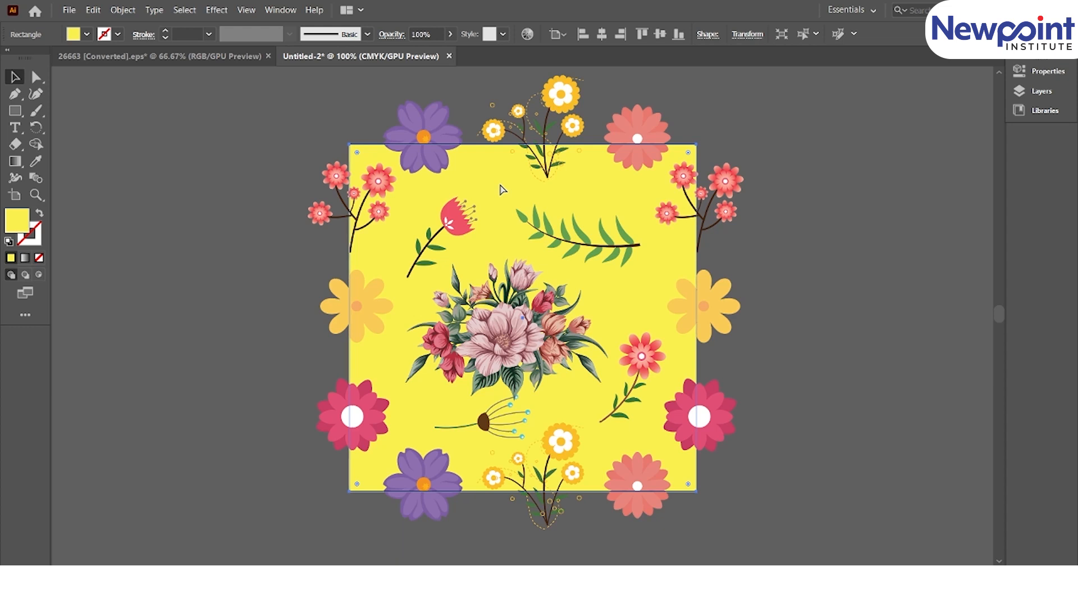
pyautogui.press('v')
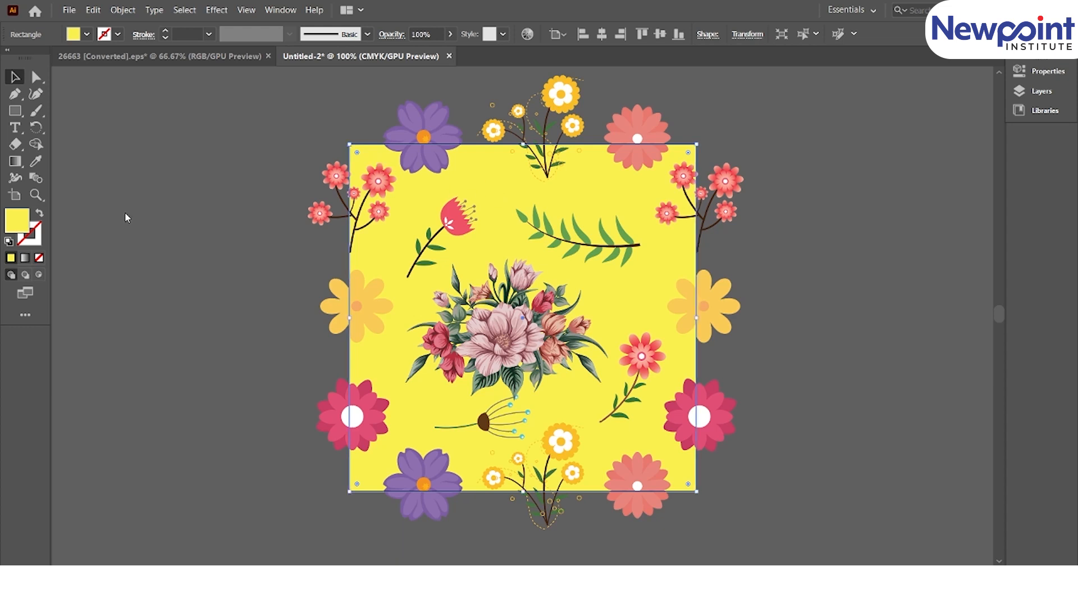
pyautogui.press('F7')
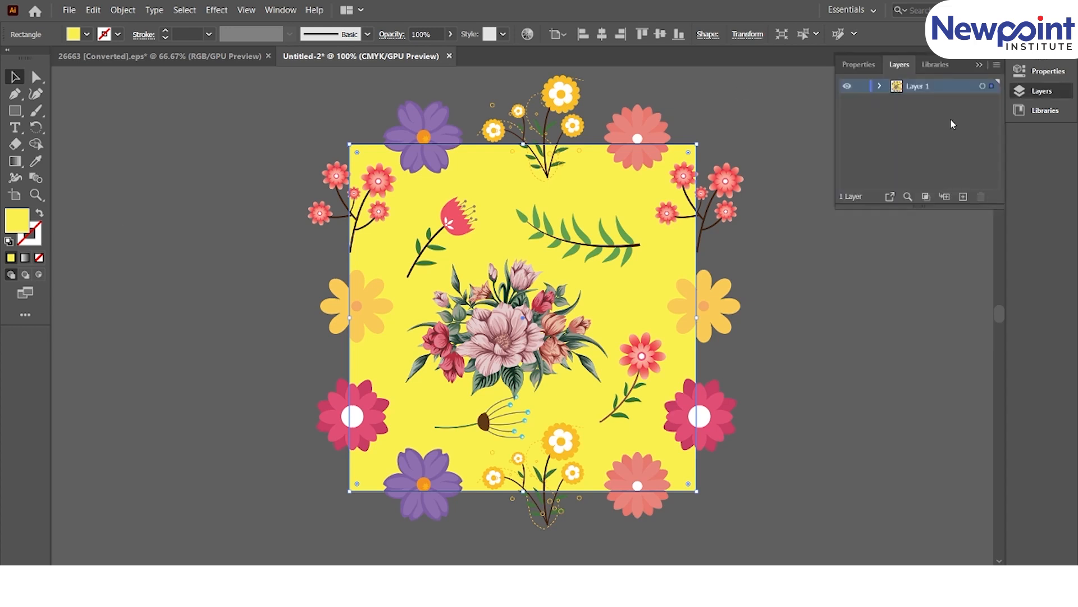
pyautogui.click(879, 86)
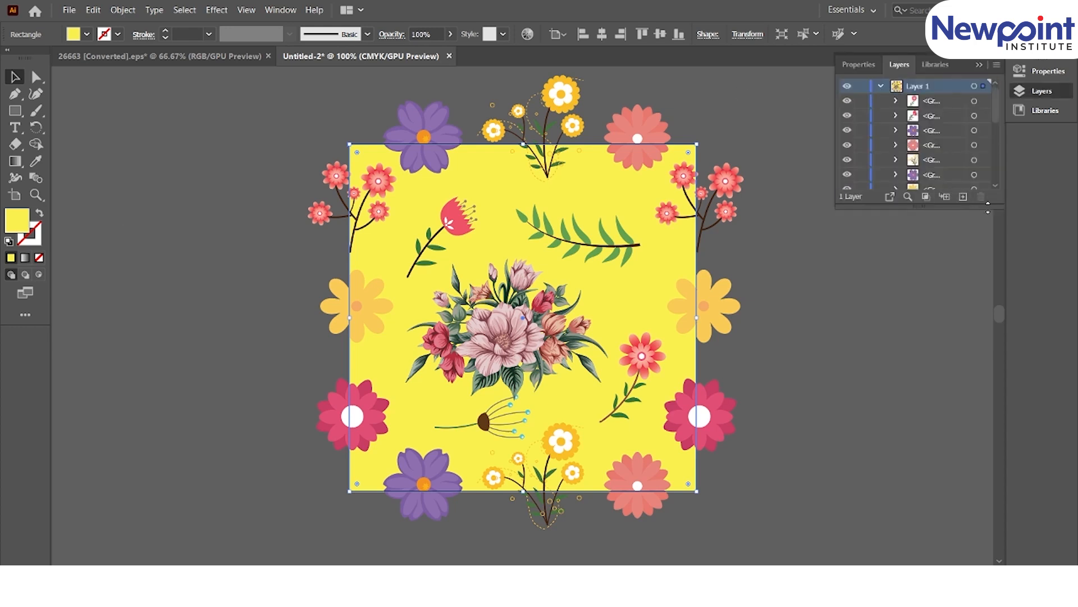
pyautogui.moveTo(996, 209); pyautogui.dragTo(996, 477)
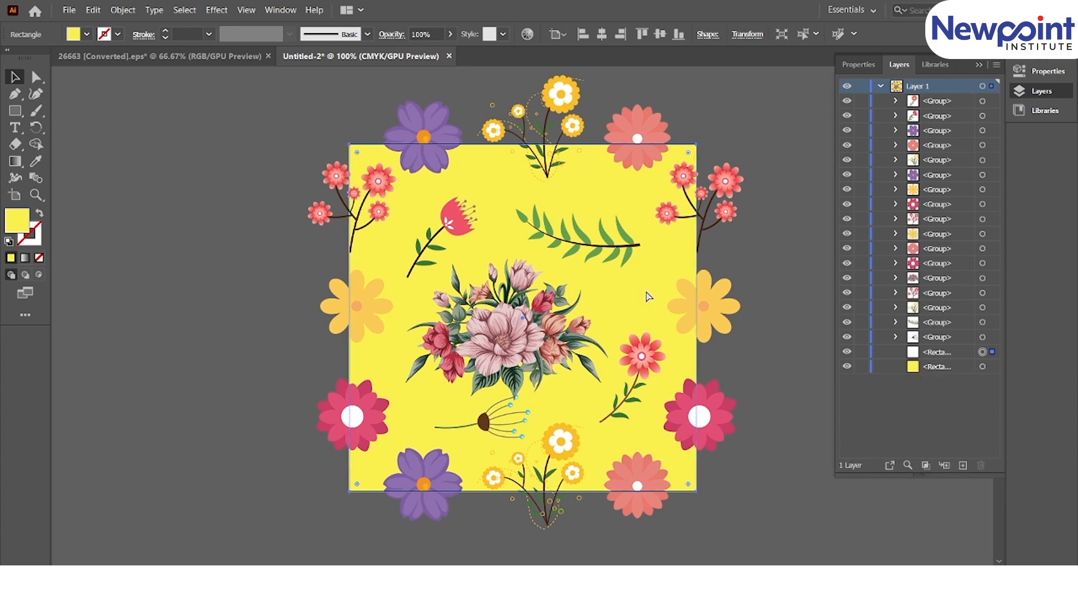
pyautogui.hotkey('ctrl', 'shift', '[')
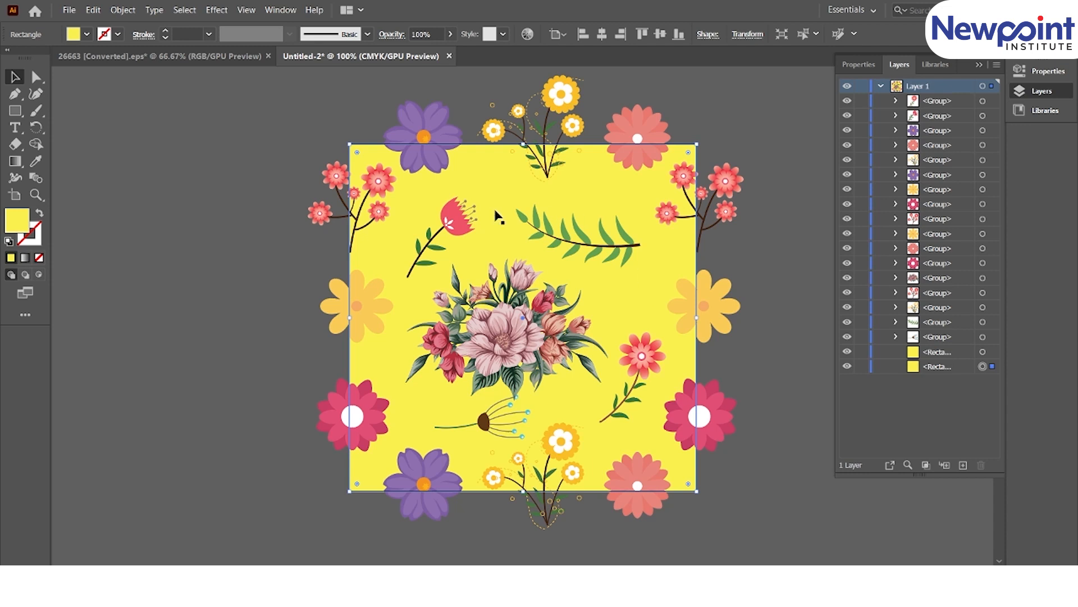
pyautogui.click(38, 258)
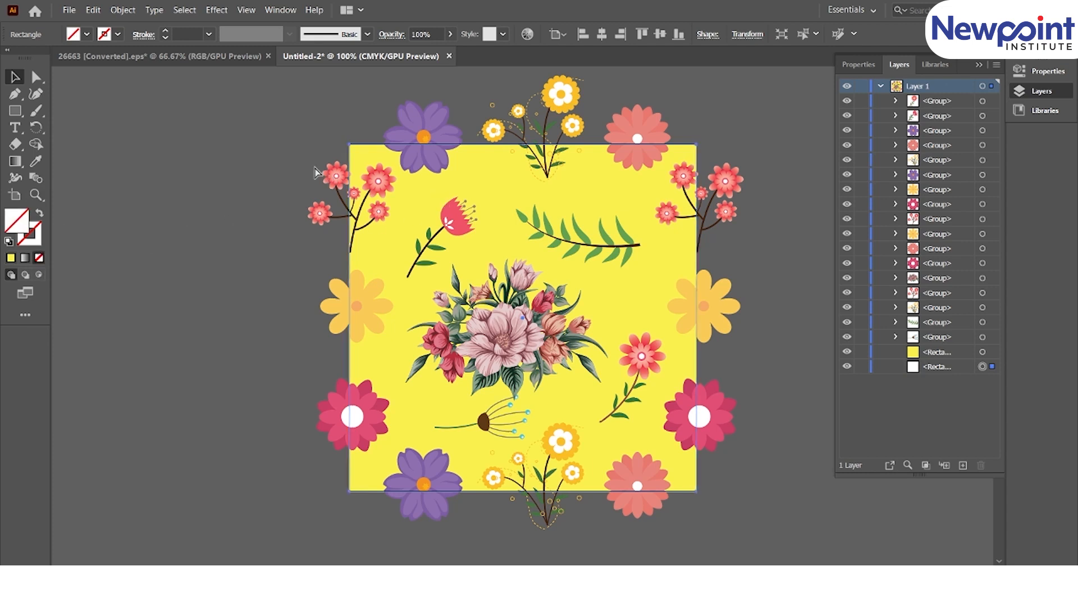
pyautogui.click(275, 152)
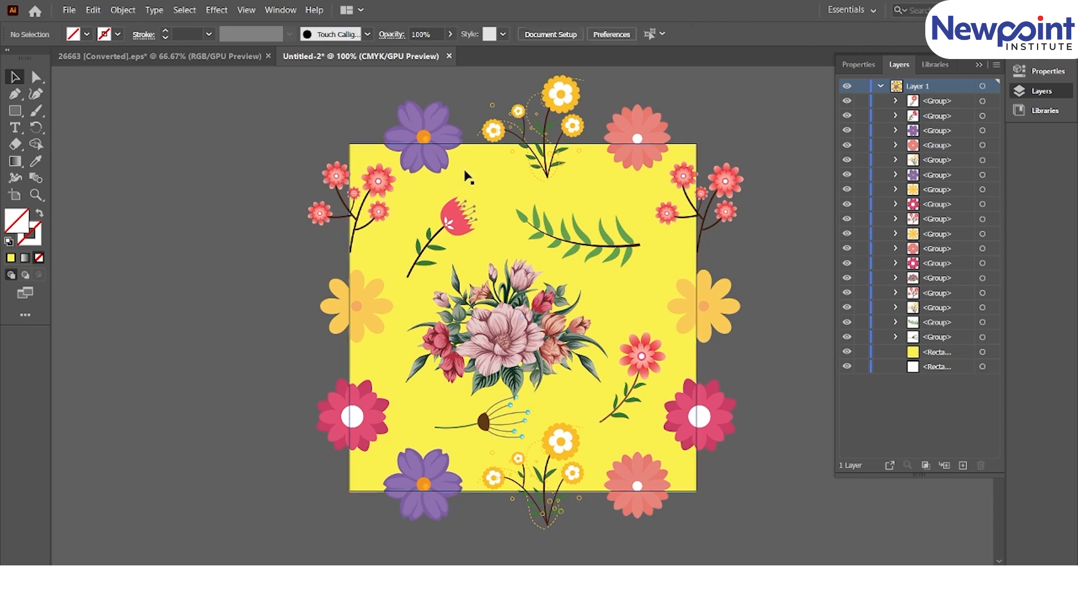
# - Check the yellow rectangle through its entry in the layer list, deselect it, and close the layer list
pyautogui.click(943, 352)
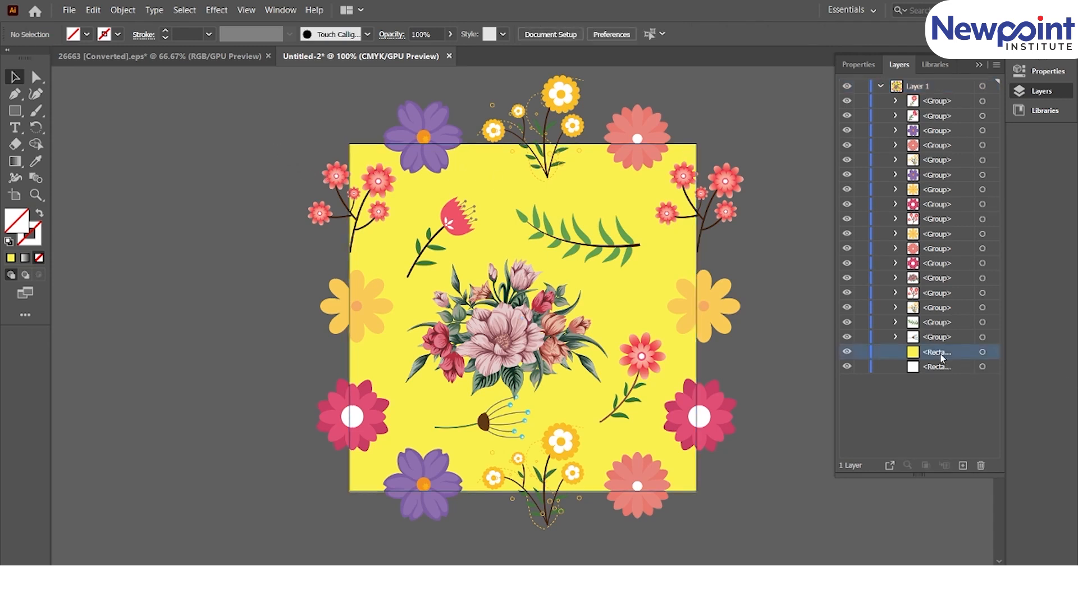
pyautogui.click(983, 352)
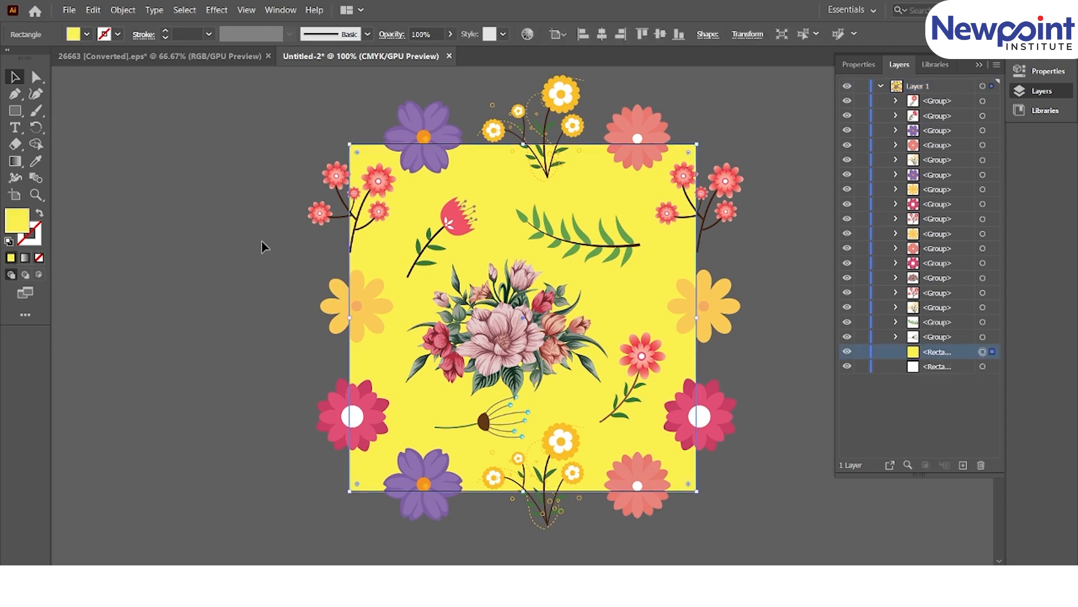
pyautogui.click(239, 190)
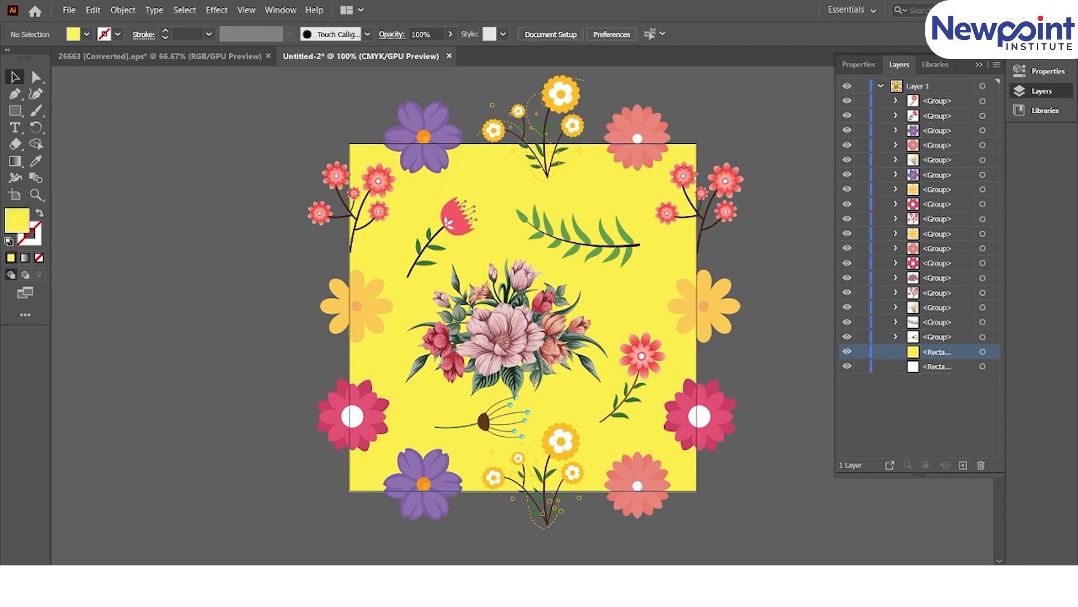
pyautogui.click(979, 66)
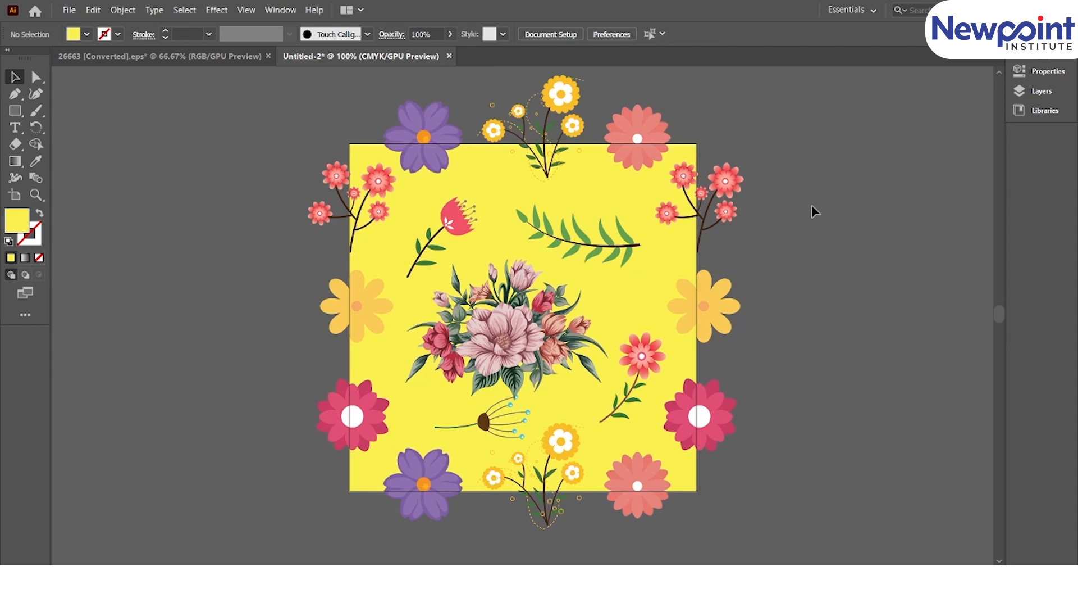
pyautogui.hotkey('ctrl', '-')
pyautogui.hotkey('ctrl', '-')
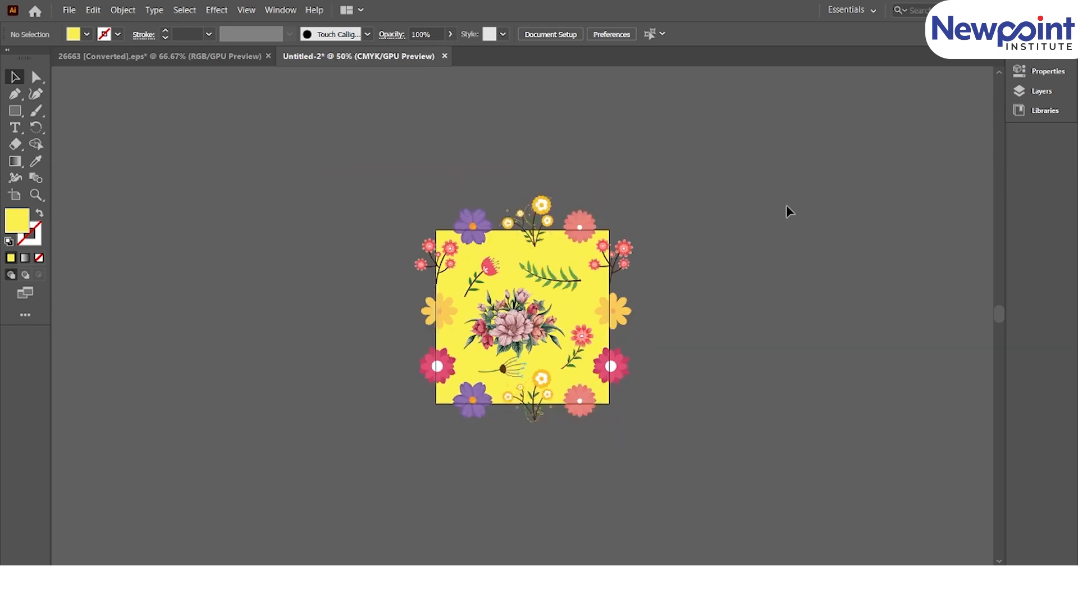
# - Display the document's swatches, enlarge their area so all of them fit, and place it clear of the artwork
pyautogui.click(291, 9)
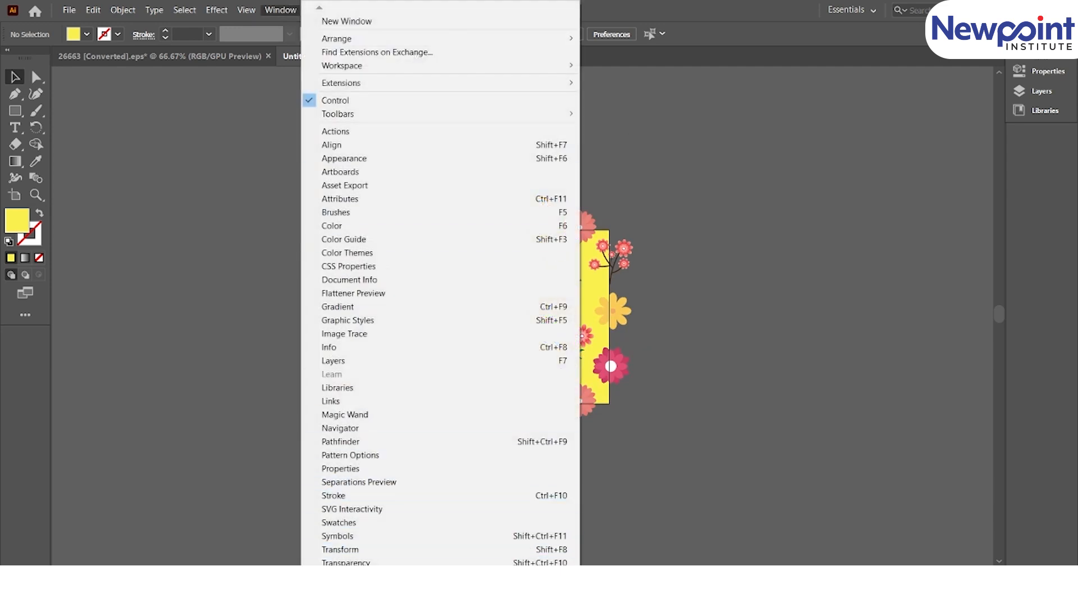
pyautogui.scroll(-1, 337, 523)
pyautogui.click(339, 508)
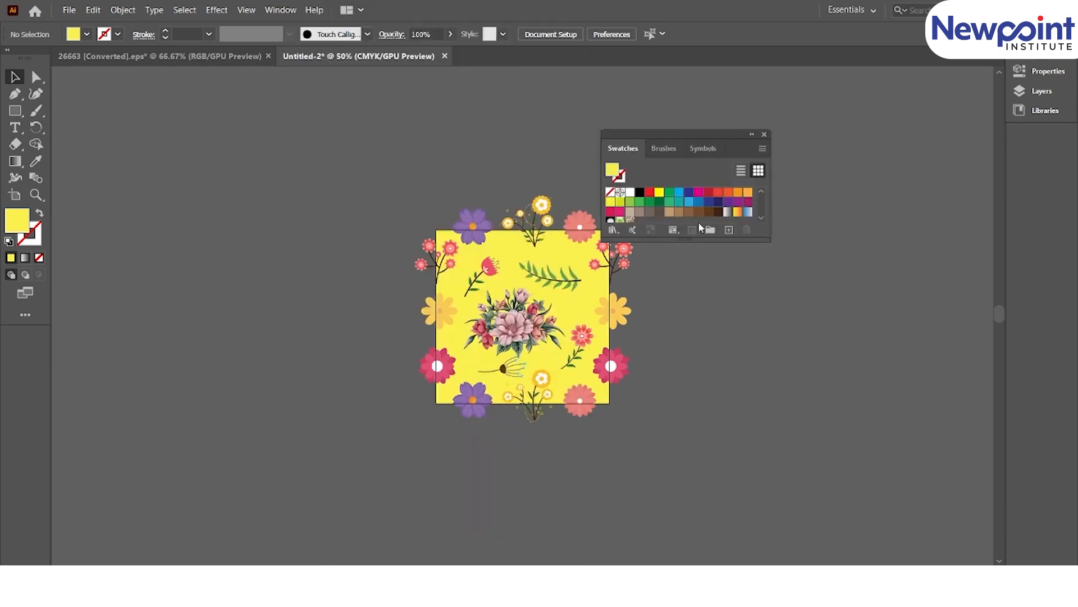
pyautogui.moveTo(769, 240); pyautogui.dragTo(792, 394)
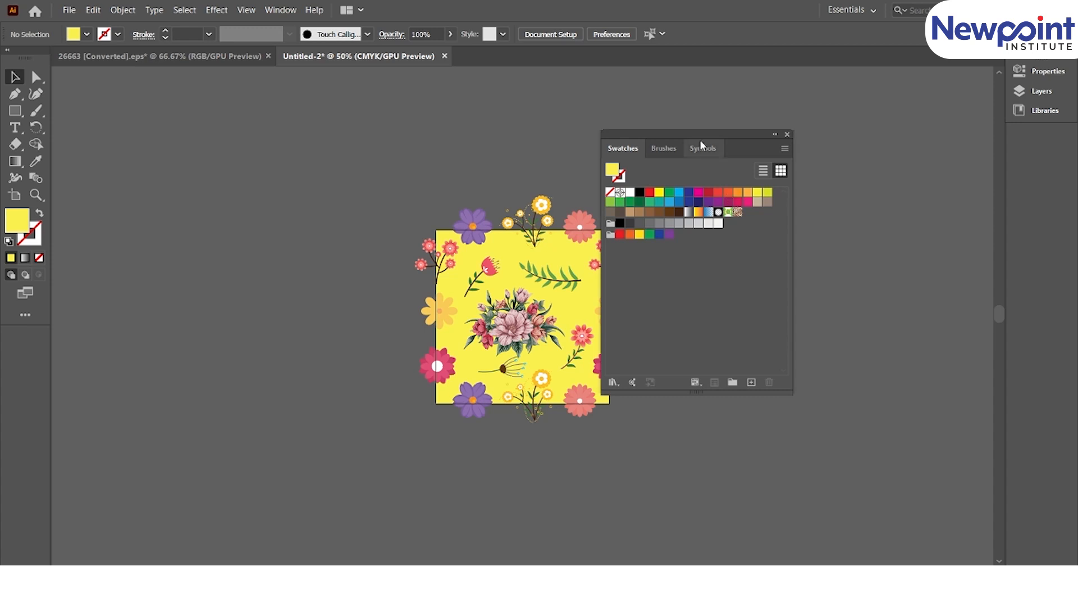
pyautogui.moveTo(699, 135); pyautogui.dragTo(865, 87)
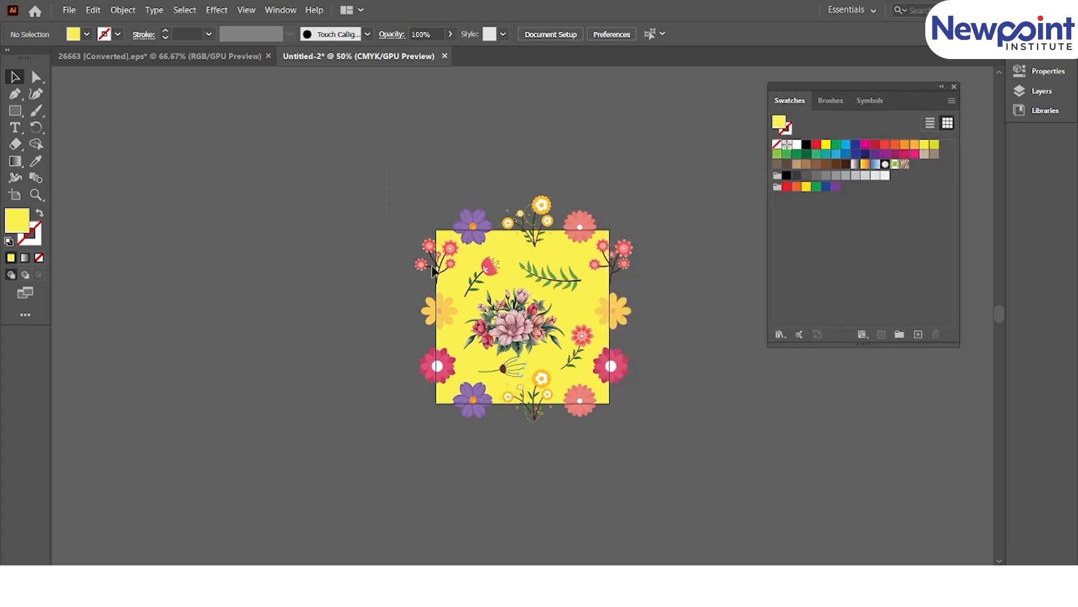
# - Save the entire floral tile artwork, including its background rectangles, as a new pattern swatch and deselect it
pyautogui.hotkey('ctrl', 'a')
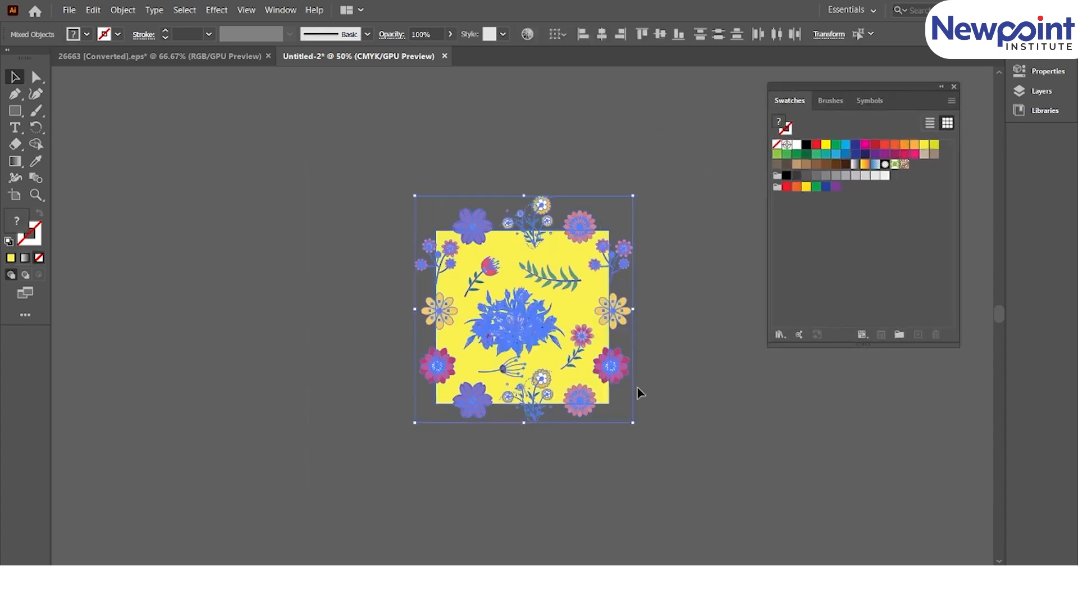
pyautogui.moveTo(491, 274); pyautogui.dragTo(921, 171)
pyautogui.click(702, 231)
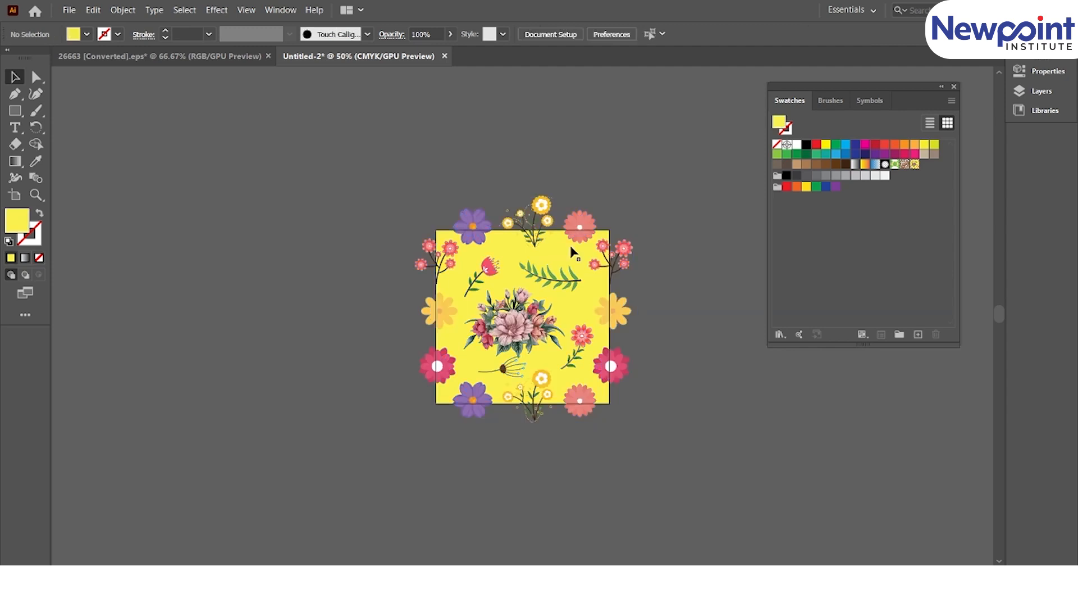
pyautogui.hotkey('ctrl', 'a')
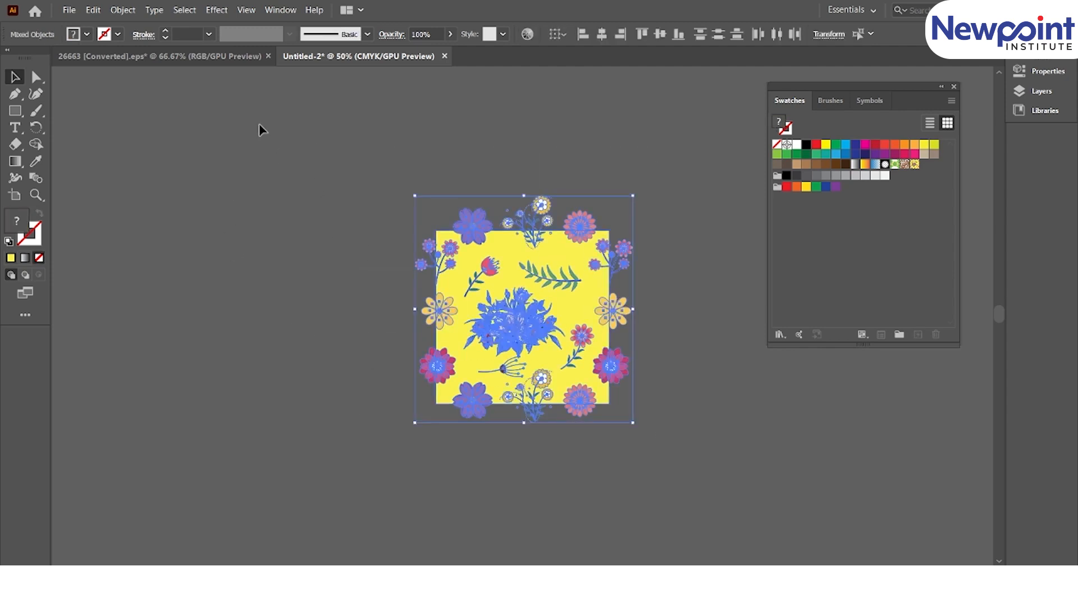
pyautogui.click(237, 236)
# - Add a second, nearly square artboard beside the tile, a little over three times the tile's width
pyautogui.moveTo(688, 339); pyautogui.dragTo(287, 368)
pyautogui.click(15, 194)
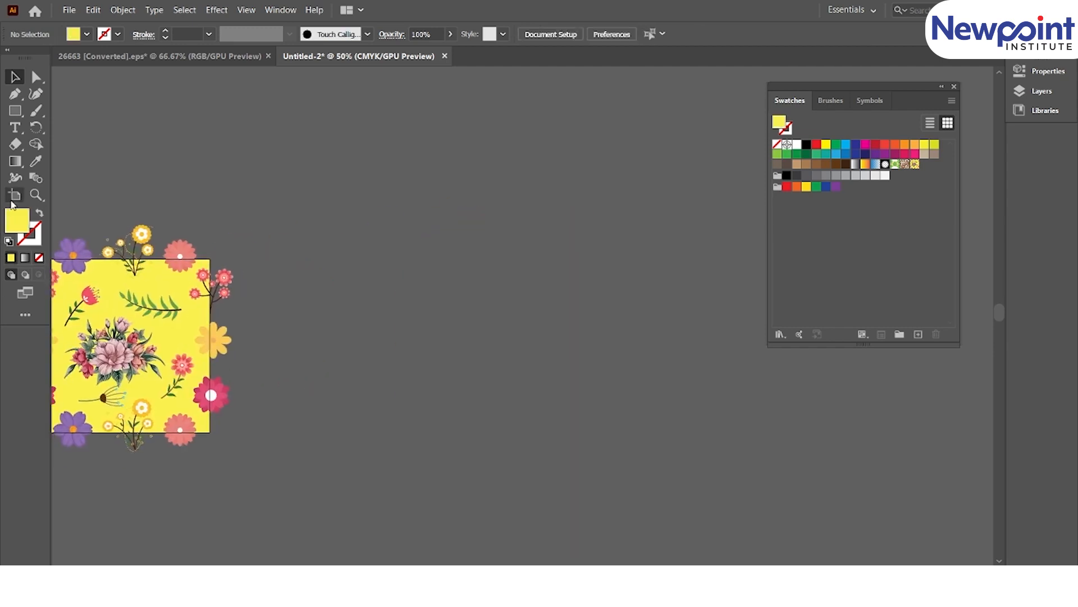
pyautogui.moveTo(269, 93); pyautogui.dragTo(822, 565)
pyautogui.click(15, 76)
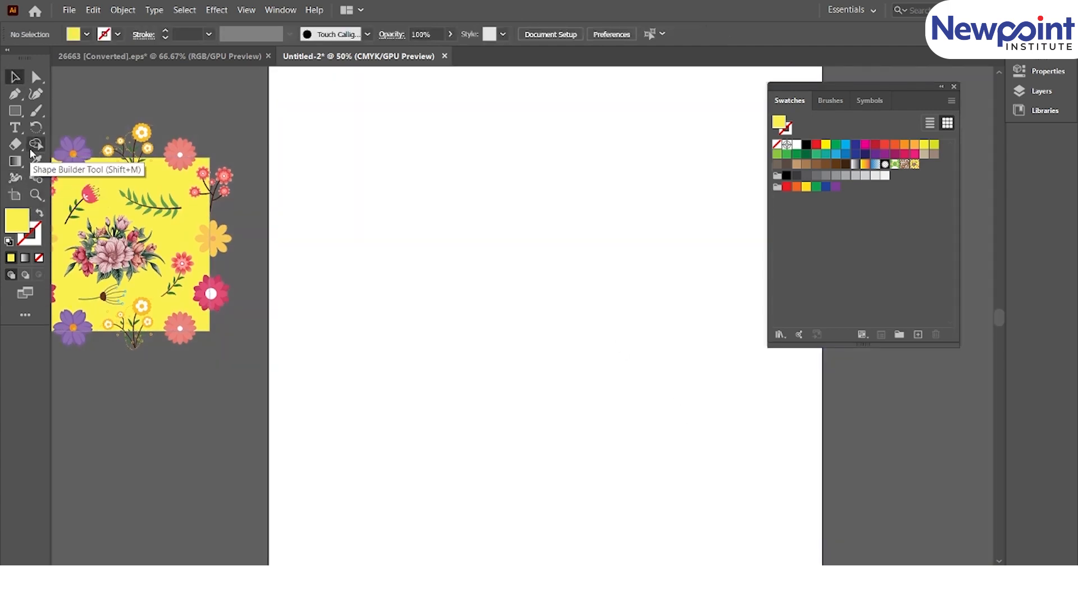
# - Draw a large rectangle inside the new artboard, fill it with New Pattern Swatch 1, and move the swatches clear of it
pyautogui.click(17, 111)
pyautogui.moveTo(297, 83); pyautogui.dragTo(762, 530)
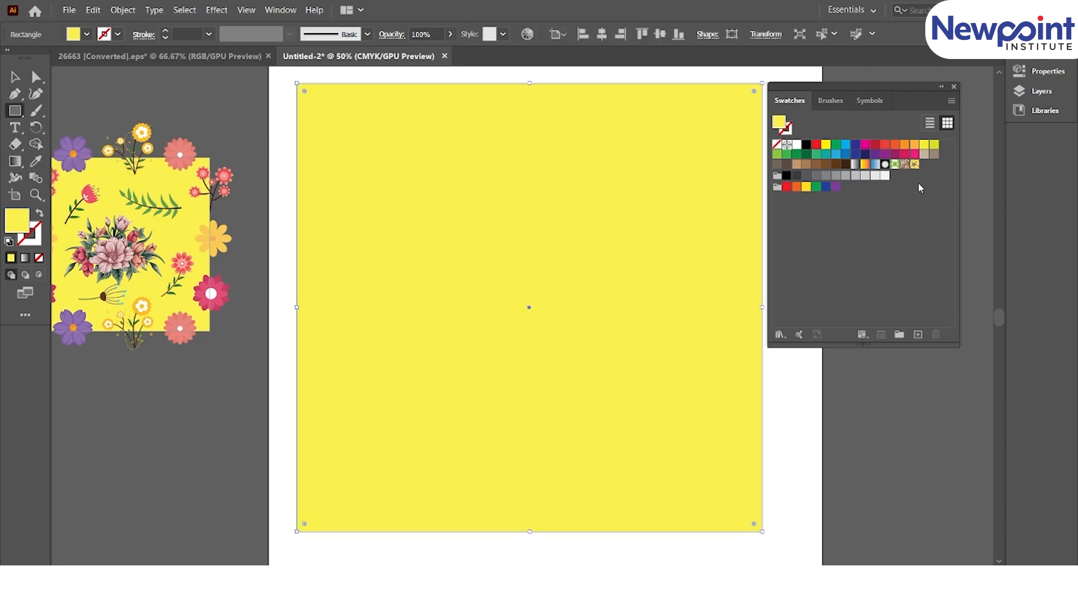
pyautogui.click(914, 165)
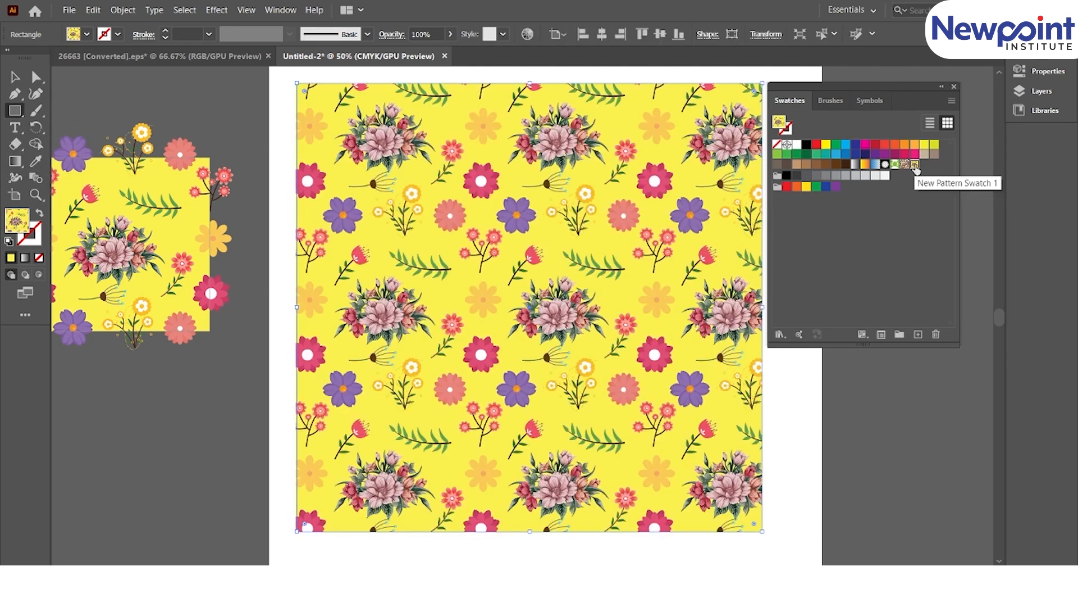
pyautogui.click(15, 76)
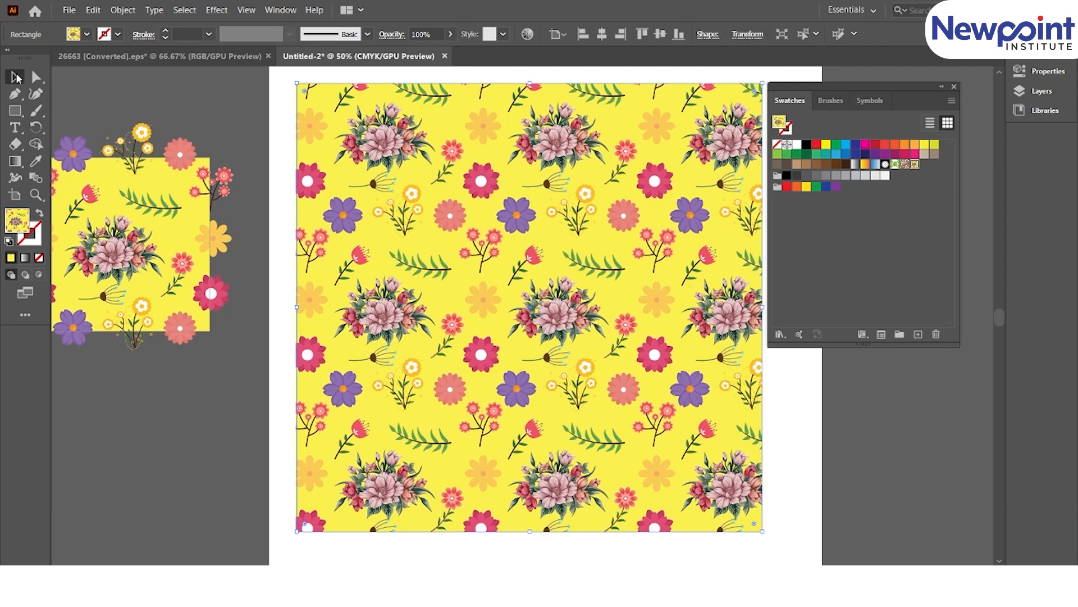
pyautogui.moveTo(878, 89); pyautogui.dragTo(982, 162)
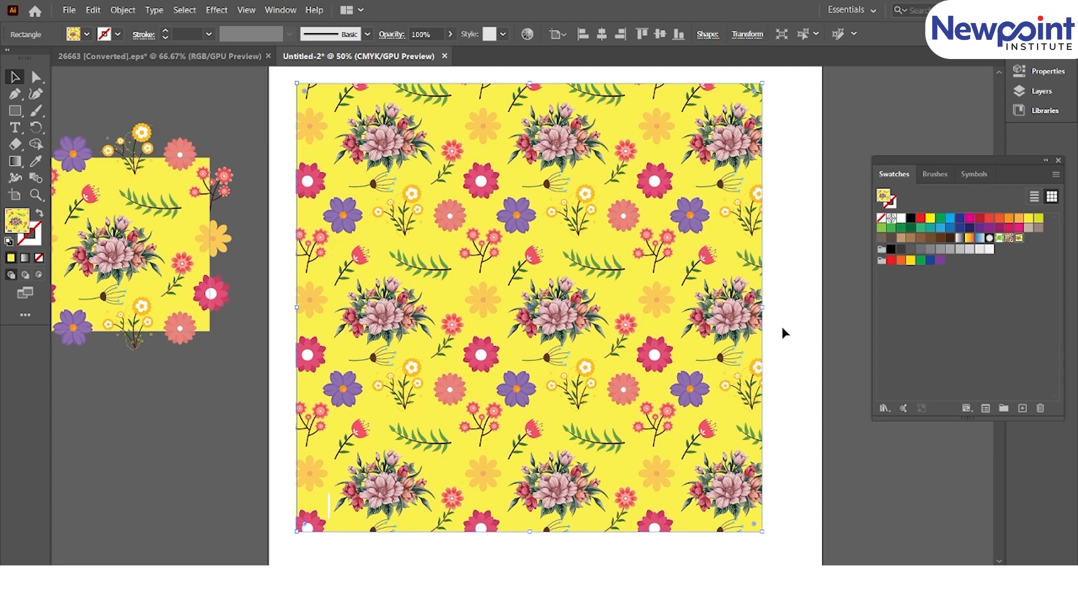
# - Delete all the original tile artwork from the small artboard, keeping the pattern-filled rectangle on the large artboard
pyautogui.click(156, 386)
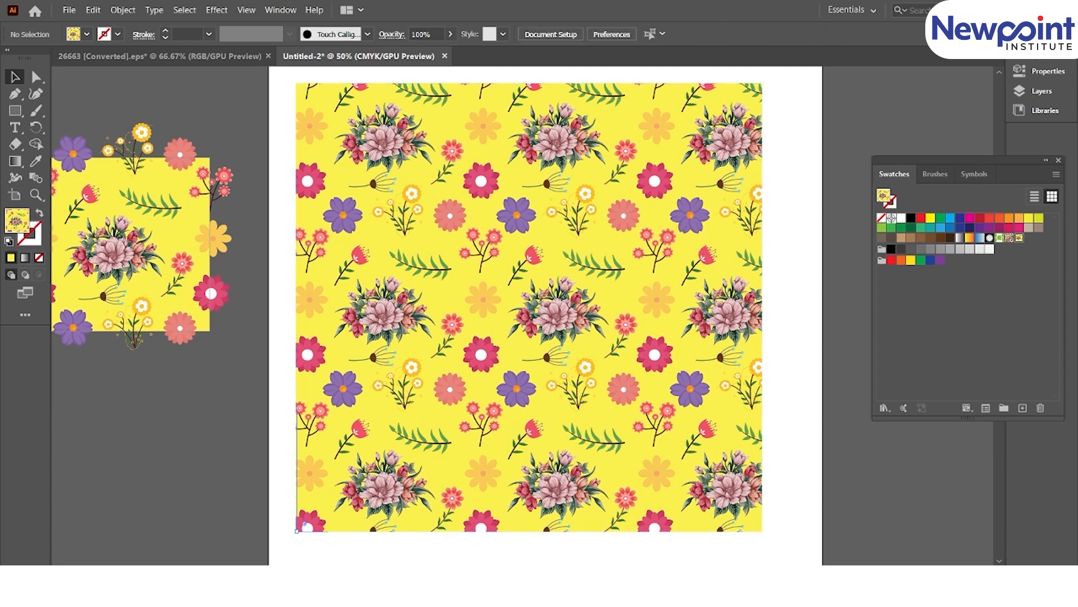
pyautogui.moveTo(156, 386); pyautogui.dragTo(376, 410)
pyautogui.moveTo(160, 117); pyautogui.dragTo(491, 441)
pyautogui.press('Delete')
pyautogui.hotkey('ctrl', '0')
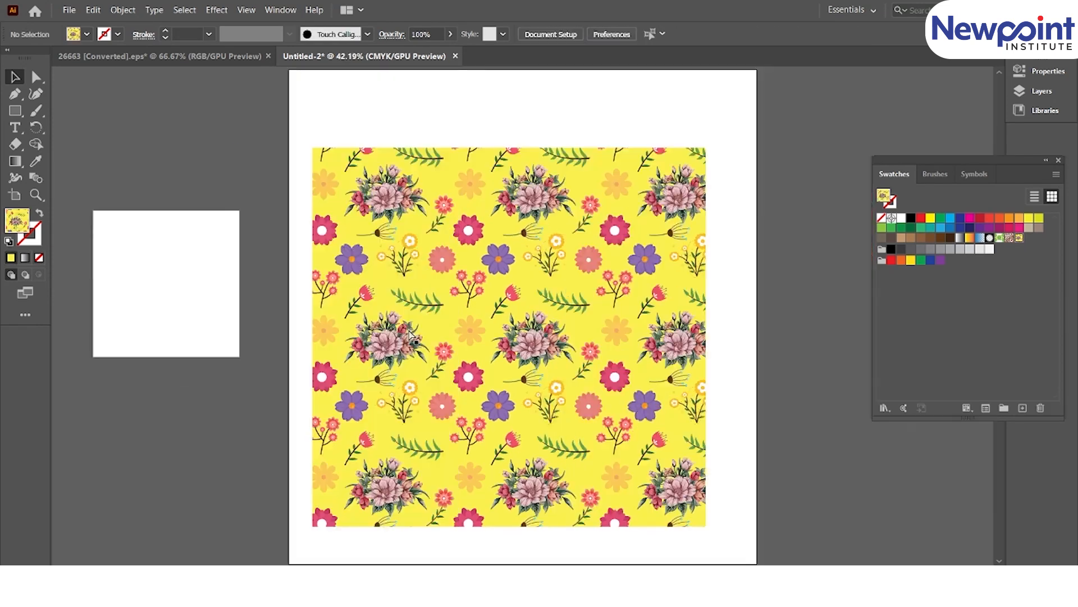
# - Move and enlarge the pattern-filled rectangle until it extends past the edges of both artboards
pyautogui.hotkey('ctrl', '-')
pyautogui.moveTo(442, 283); pyautogui.dragTo(346, 191)
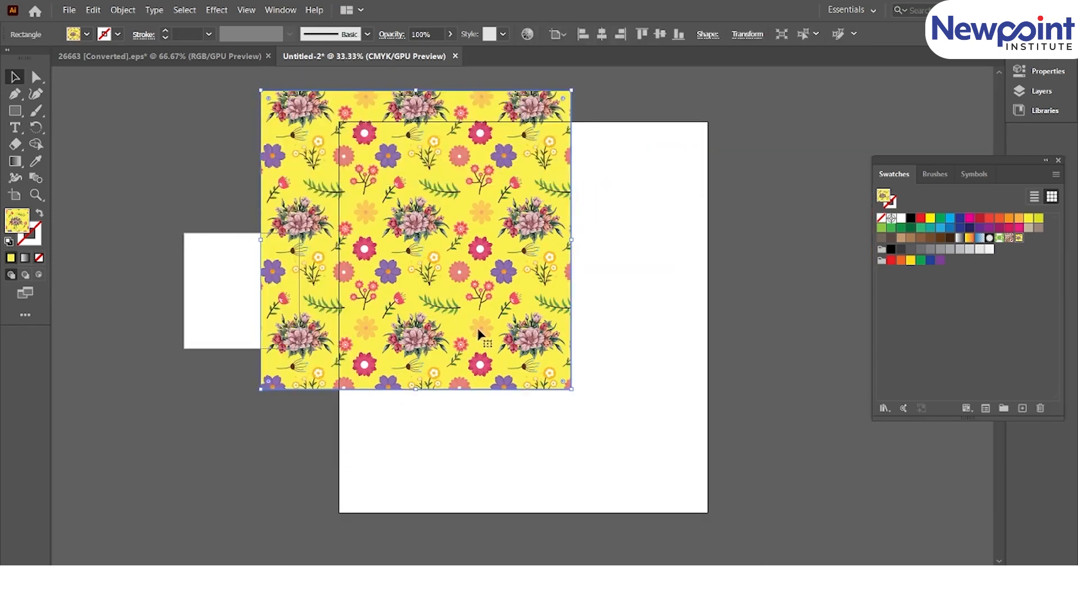
pyautogui.moveTo(572, 389); pyautogui.dragTo(812, 549)
pyautogui.moveTo(594, 348); pyautogui.dragTo(504, 340)
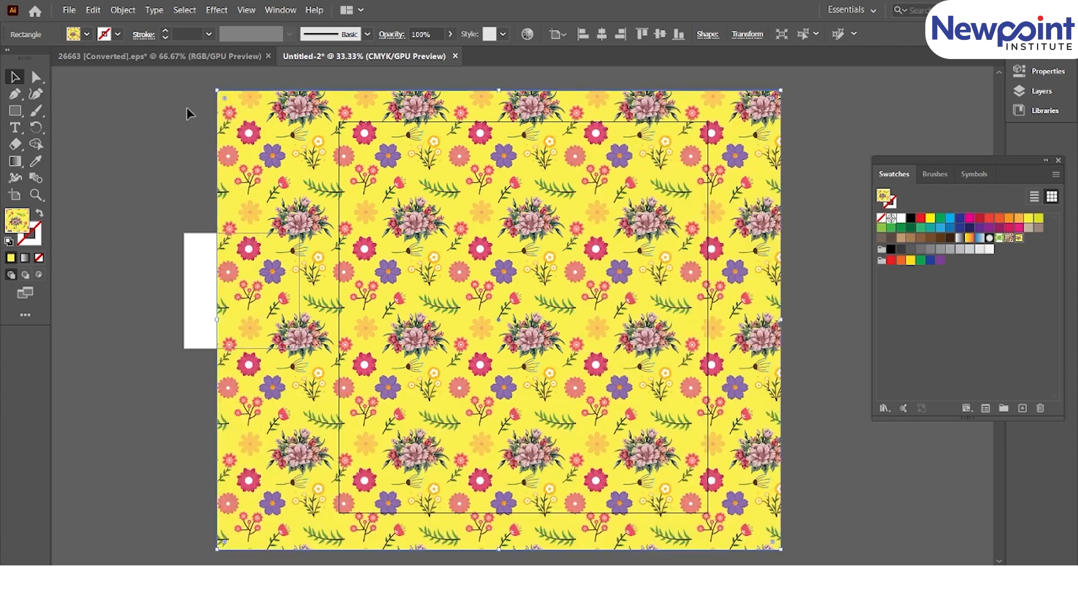
pyautogui.moveTo(217, 90); pyautogui.dragTo(111, 105)
pyautogui.moveTo(299, 295); pyautogui.dragTo(364, 285)
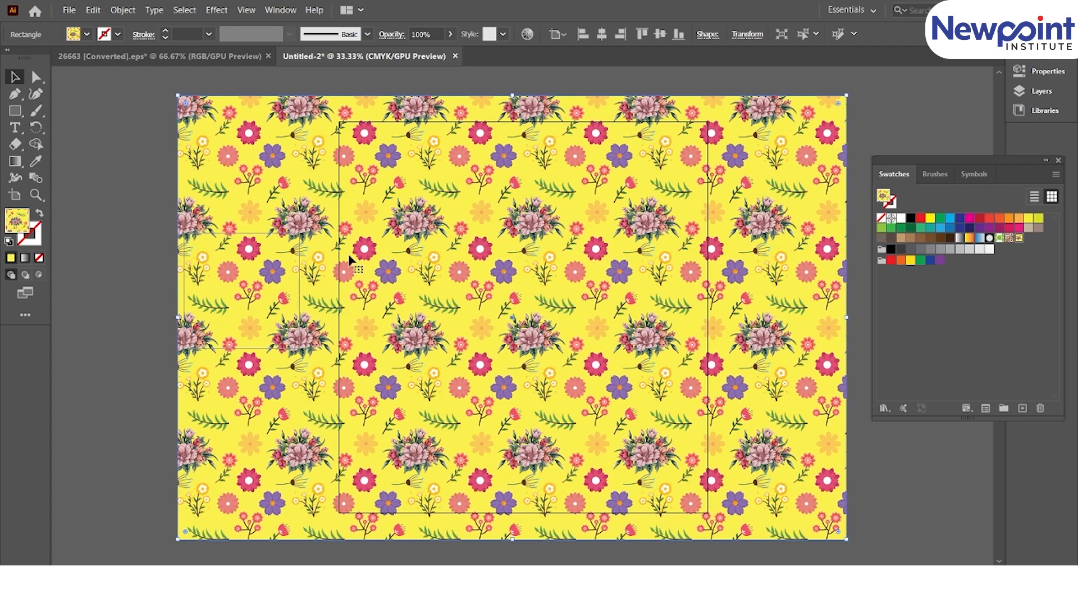